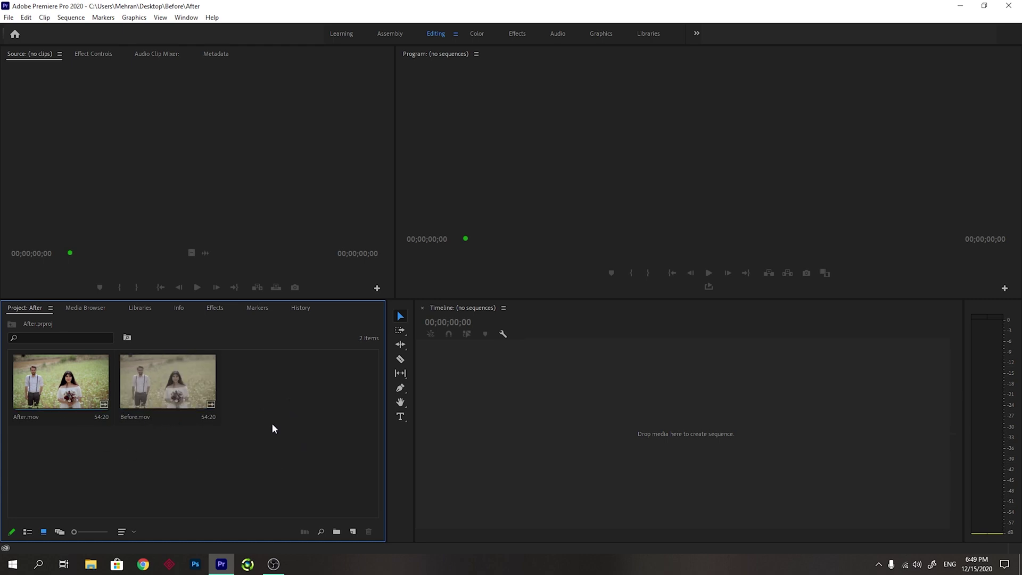
Step: Import After.mov and Before.mov into the project
right_click(272, 332)
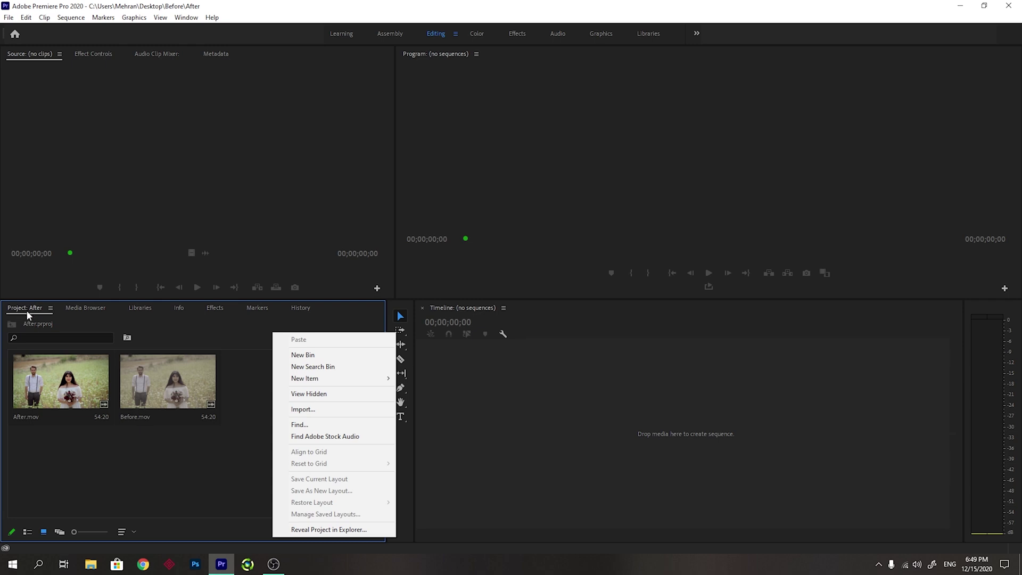
click(301, 411)
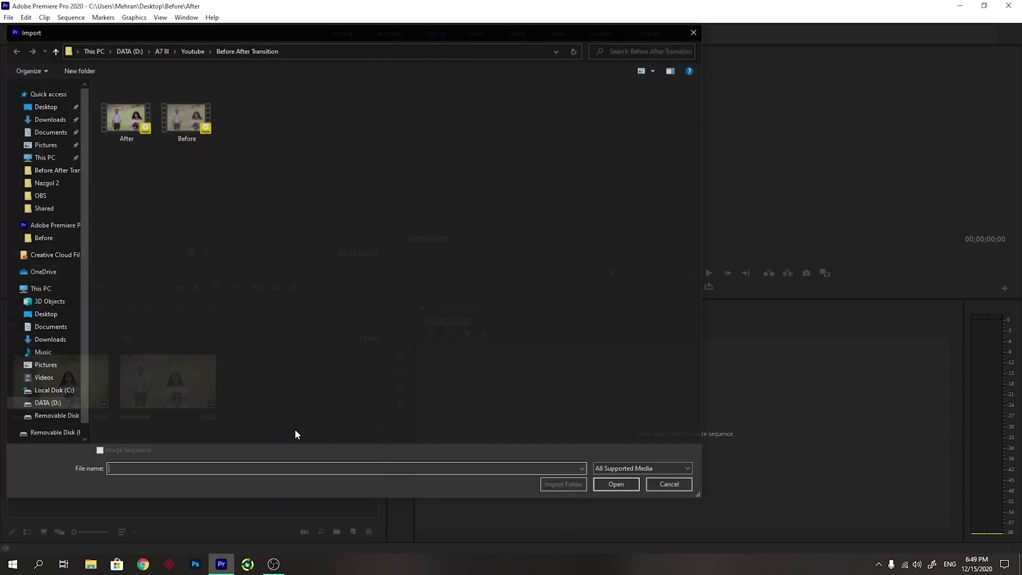
drag(233, 154, 102, 118)
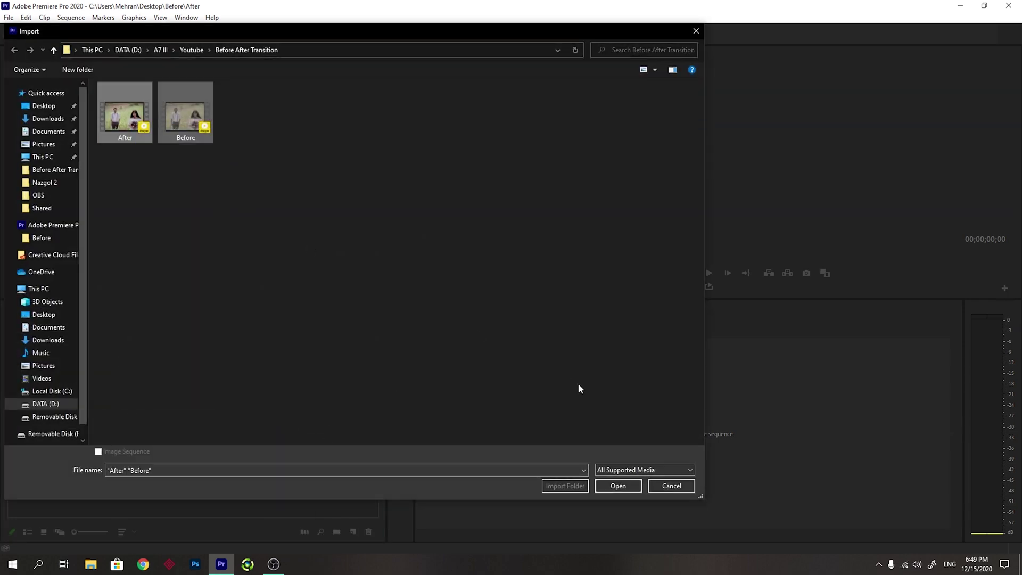
click(672, 485)
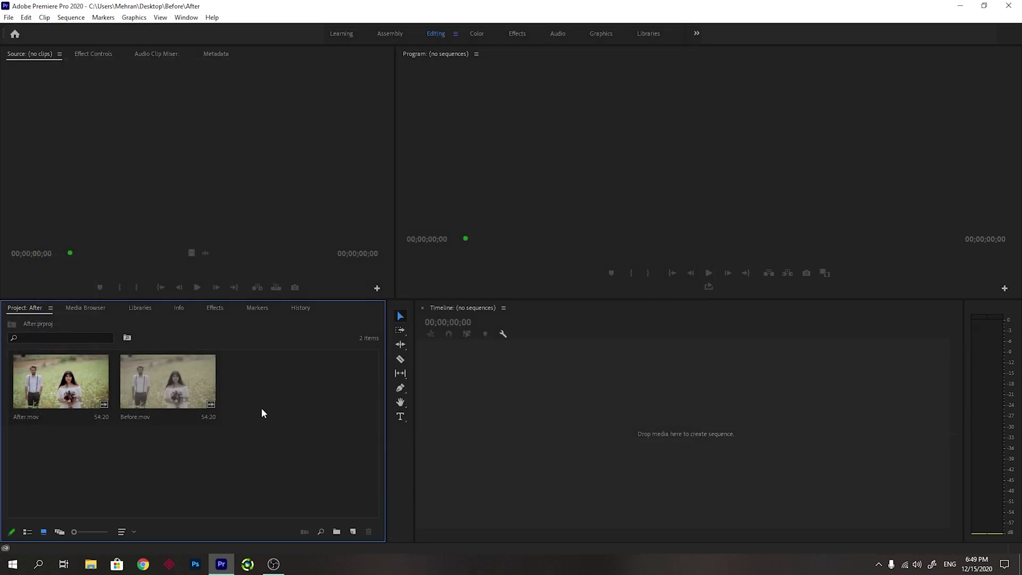
Step: Create a new sequence named Before from the Before.mov clip
right_click(169, 389)
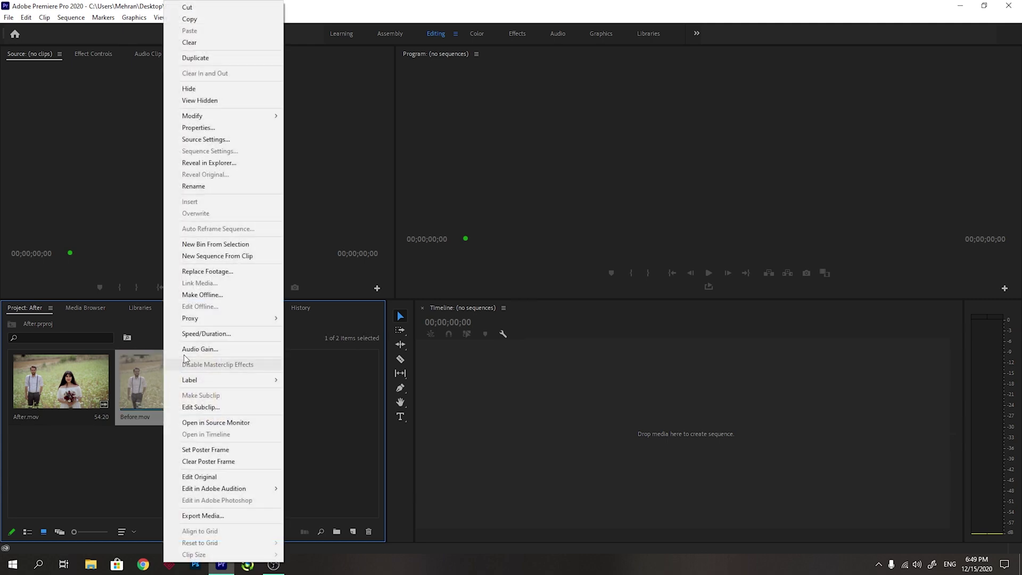
click(217, 257)
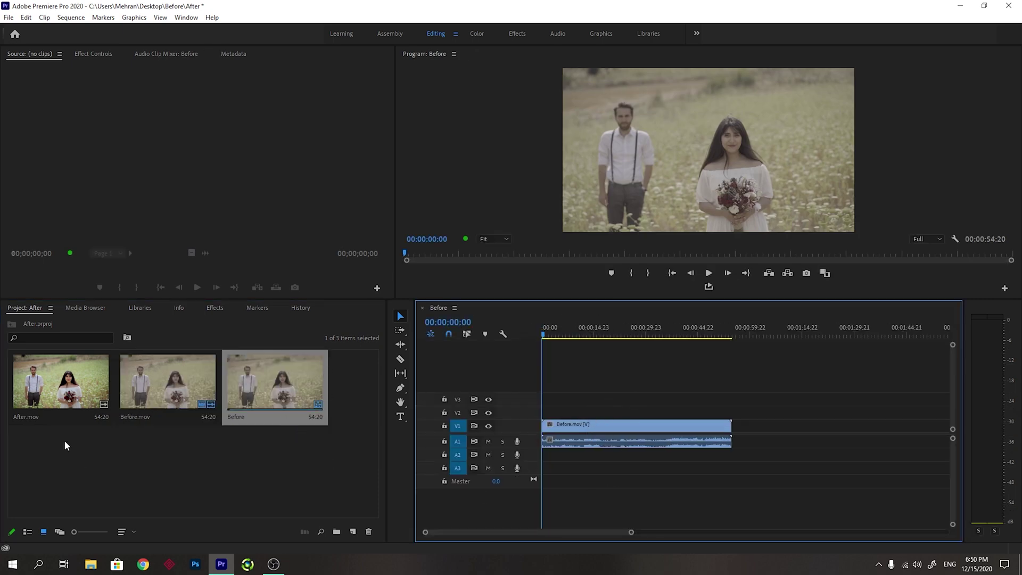
Step: Place After.mov on V2 above Before.mov, compare them by toggling V2, and select both audio clips
drag(52, 378, 532, 461)
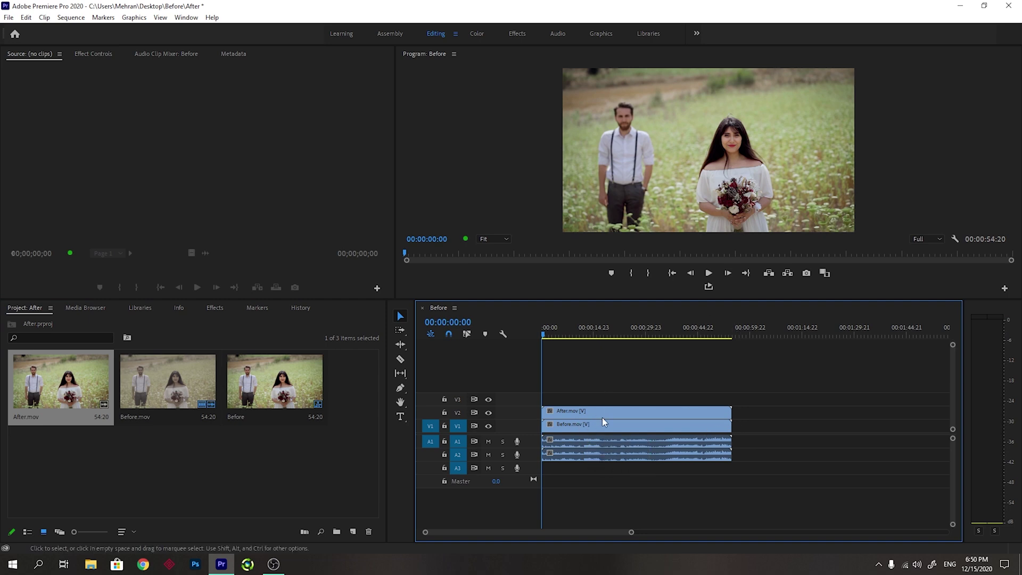
click(488, 413)
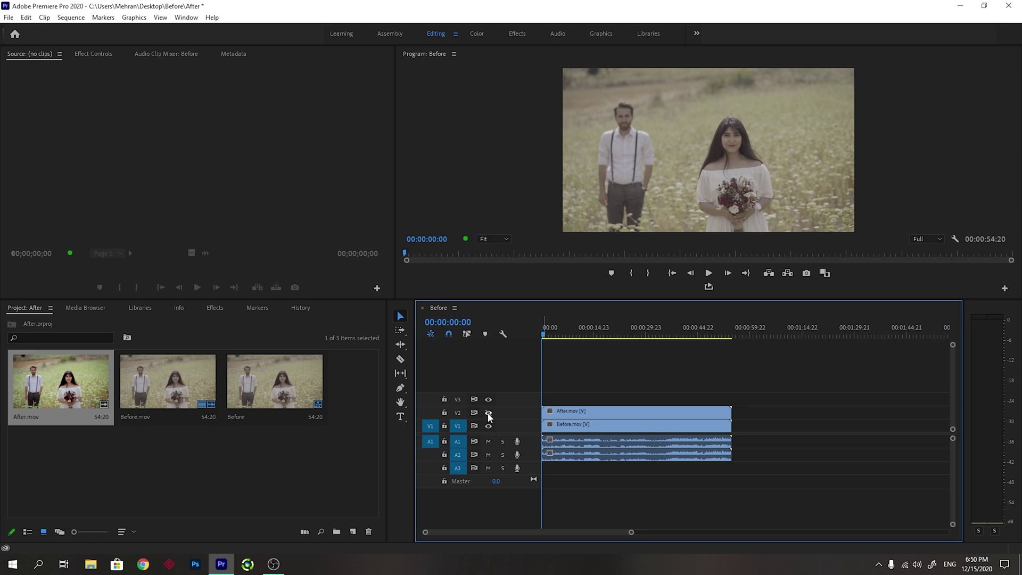
click(488, 414)
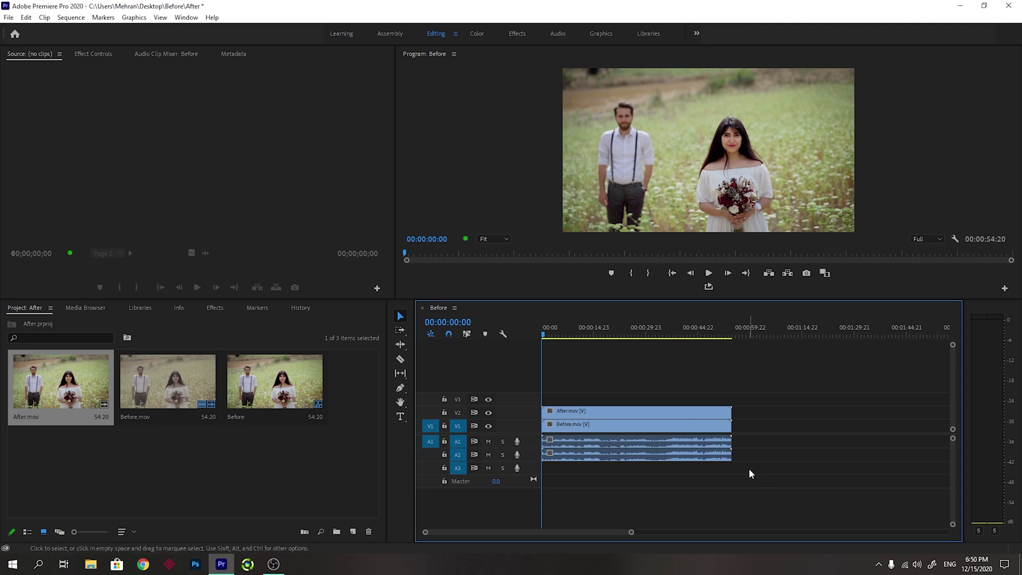
drag(756, 470, 496, 441)
Step: Delete the selected audio clips and find the cut point at 00:00:14:03
key(Delete)
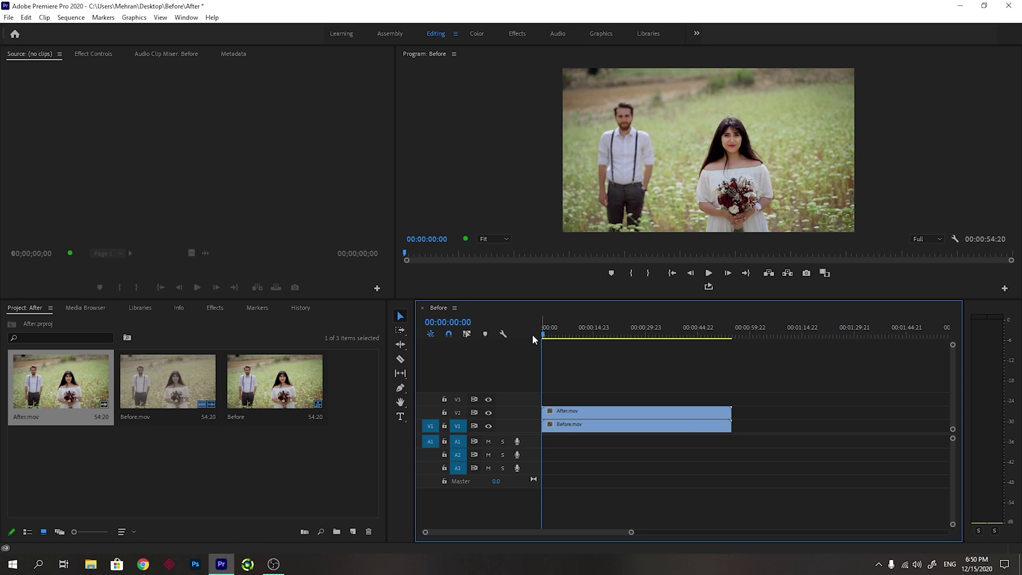
drag(547, 335, 589, 338)
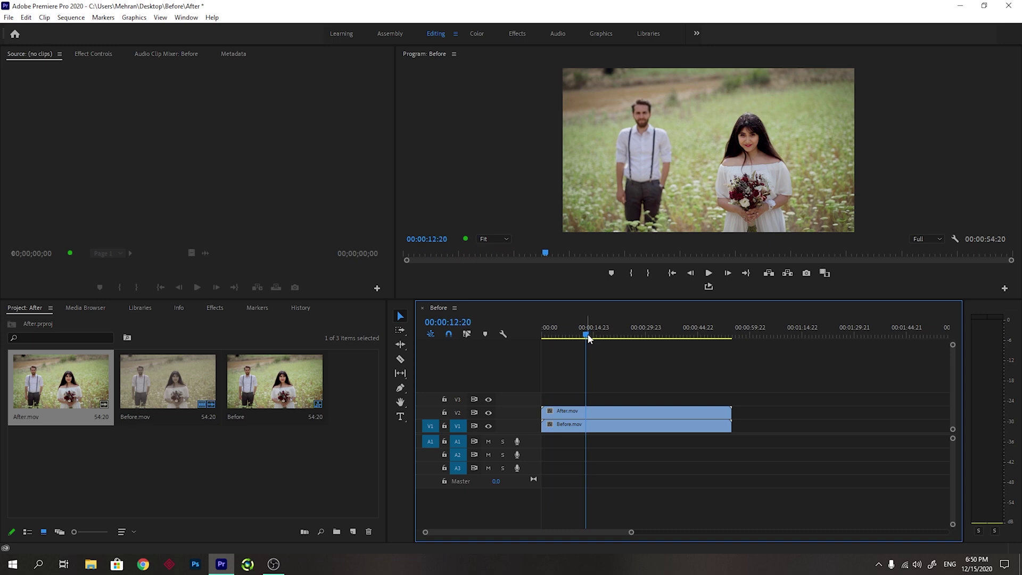
key(space)
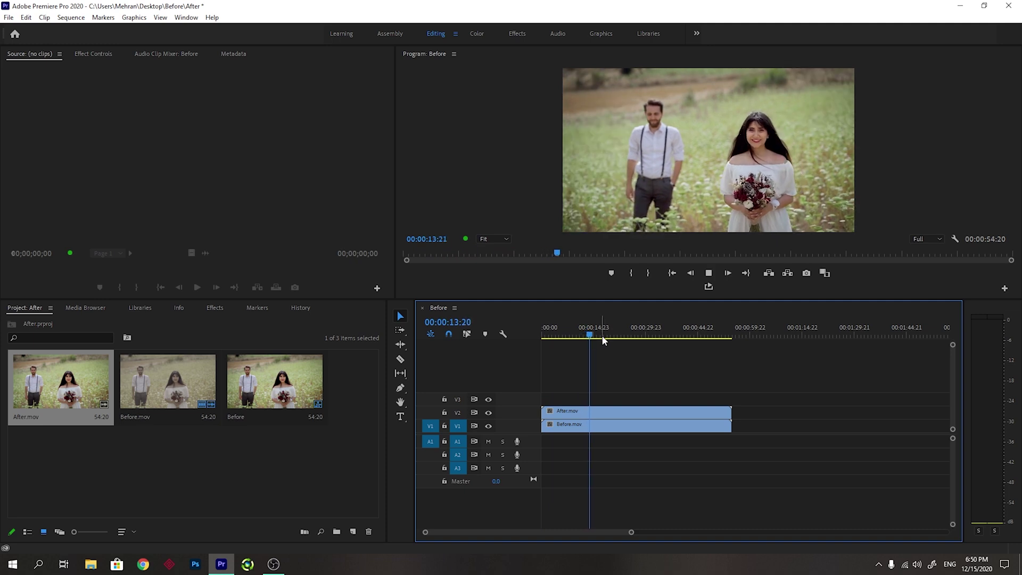
key(space)
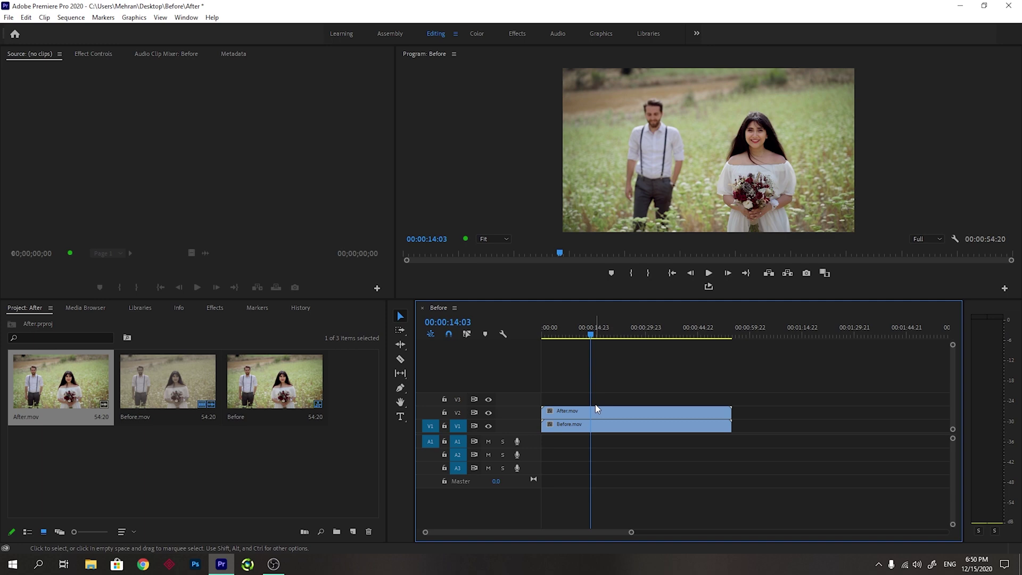
Step: Cut both clips at 00:00:14:03, delete the opening pieces, and ripple-delete the gap
key(c)
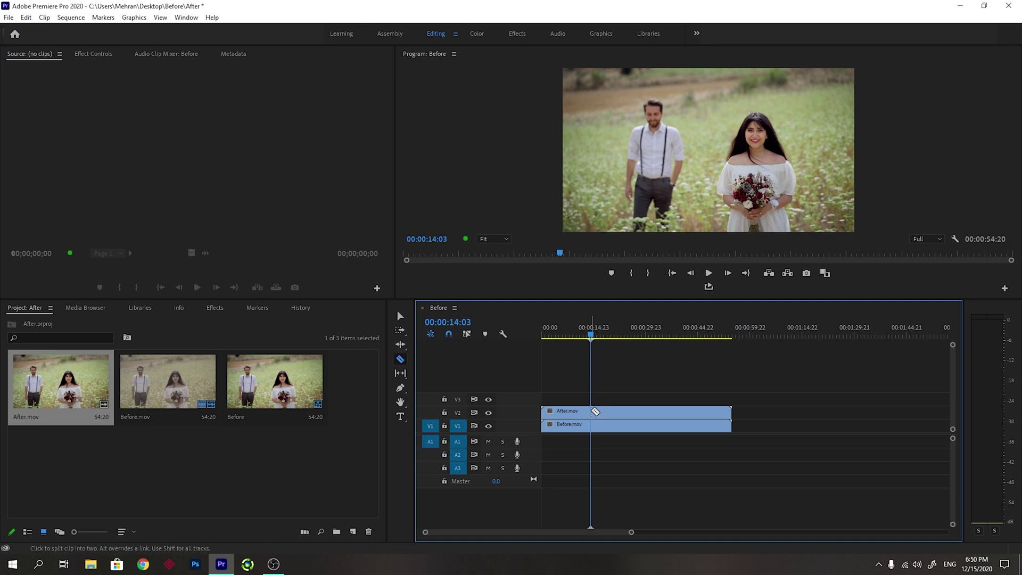
click(593, 411)
click(593, 424)
key(v)
drag(576, 443, 553, 394)
key(Delete)
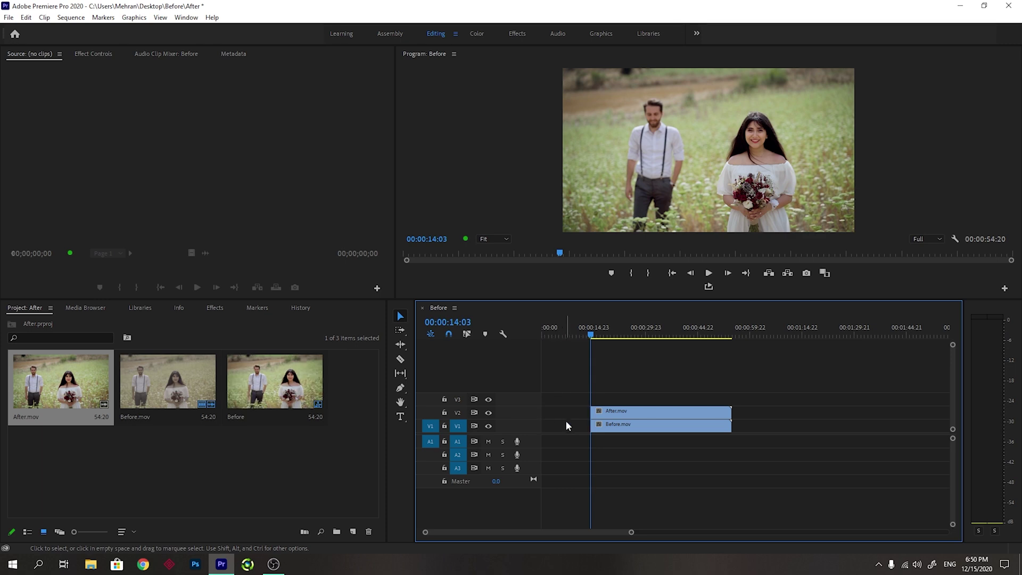
right_click(560, 415)
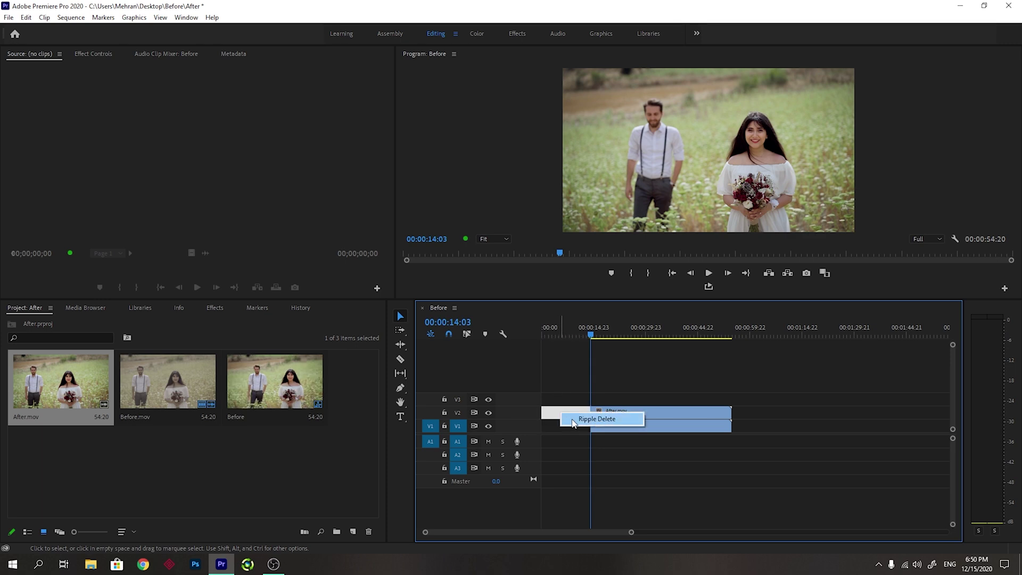
click(580, 421)
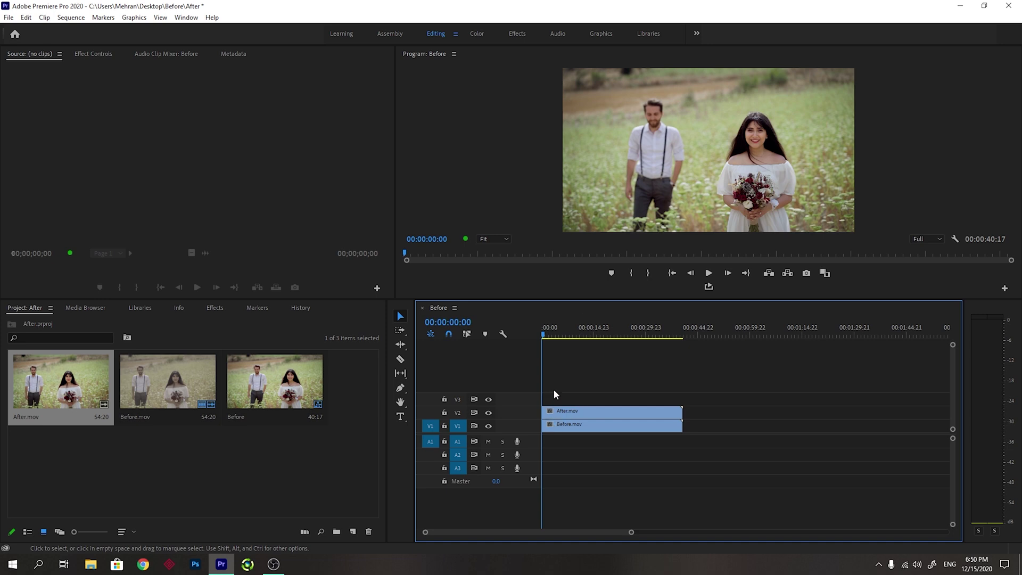
Step: Trim After.mov's start by 00:00:01:15 so the sequence opens on Before.mov alone
scroll(564, 399, up, 3)
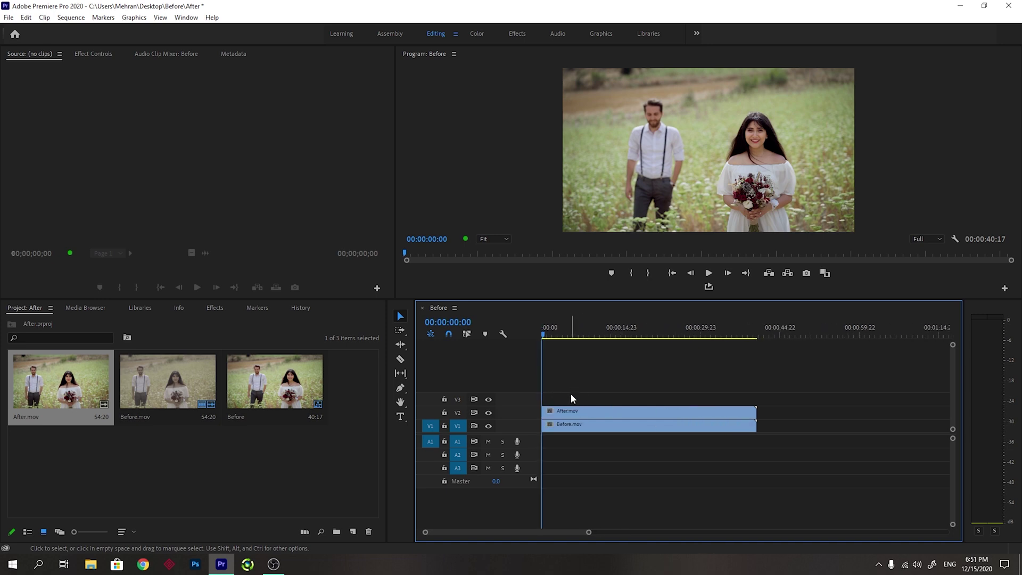
click(545, 411)
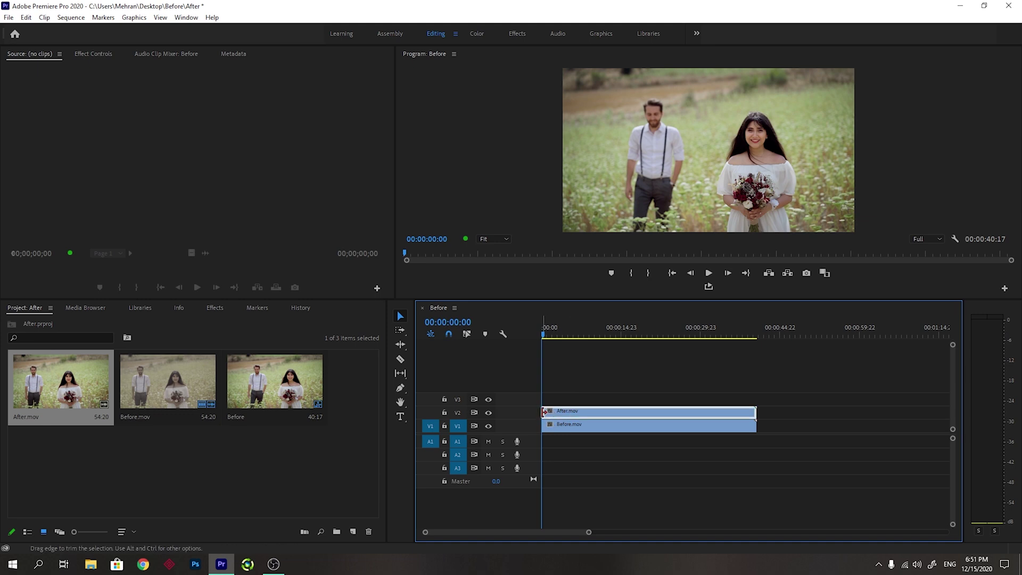
drag(544, 411, 551, 411)
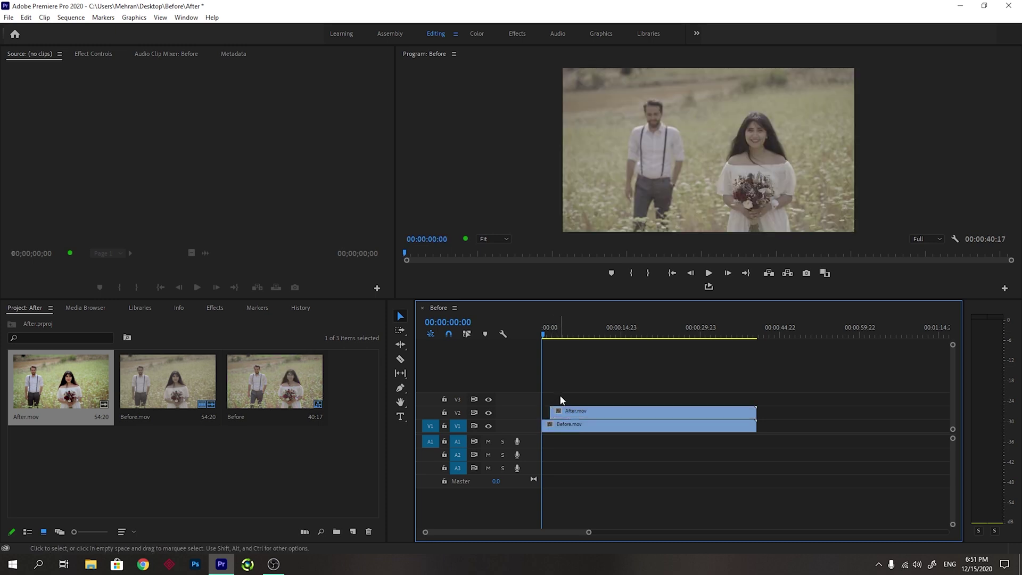
Step: Search the effects for 'wipe' and apply the Wipe transition to After.mov's start
click(215, 307)
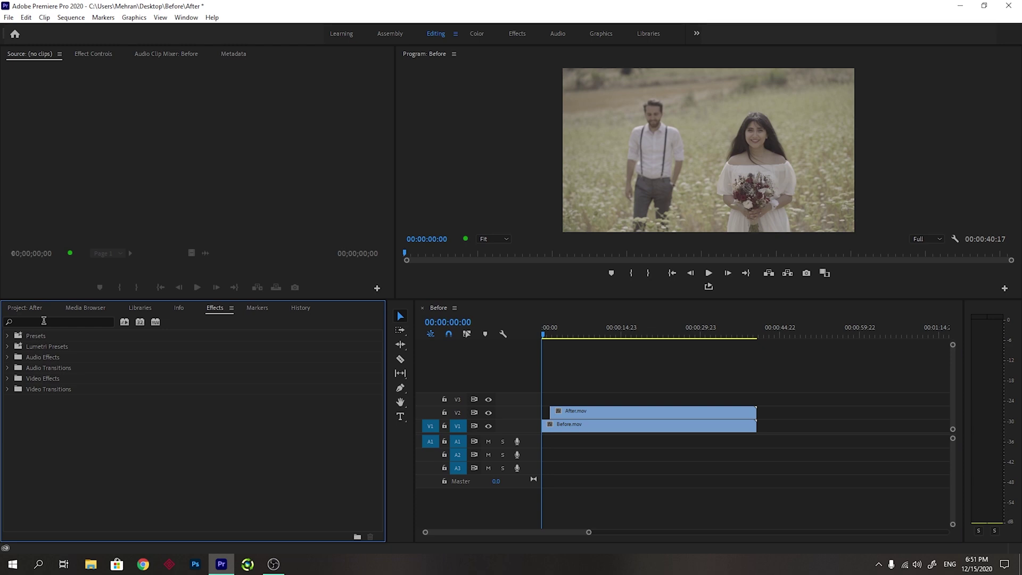
click(40, 323)
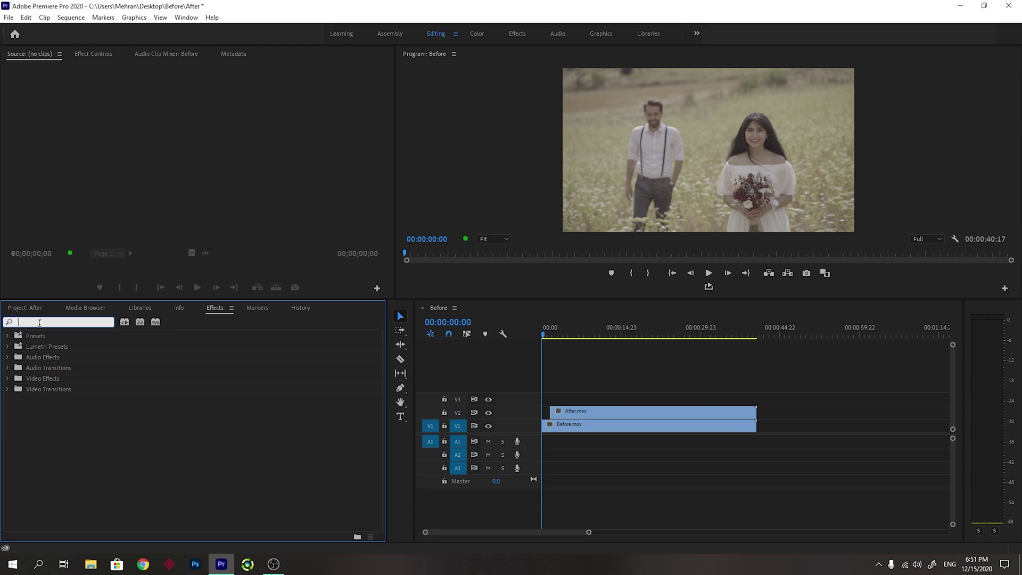
text(wipe)
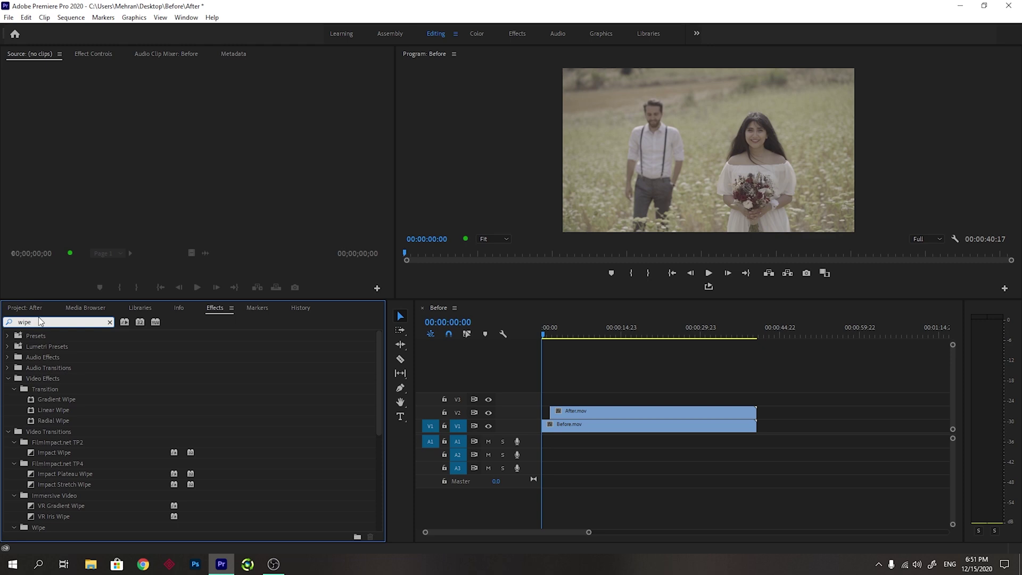
drag(375, 415, 375, 518)
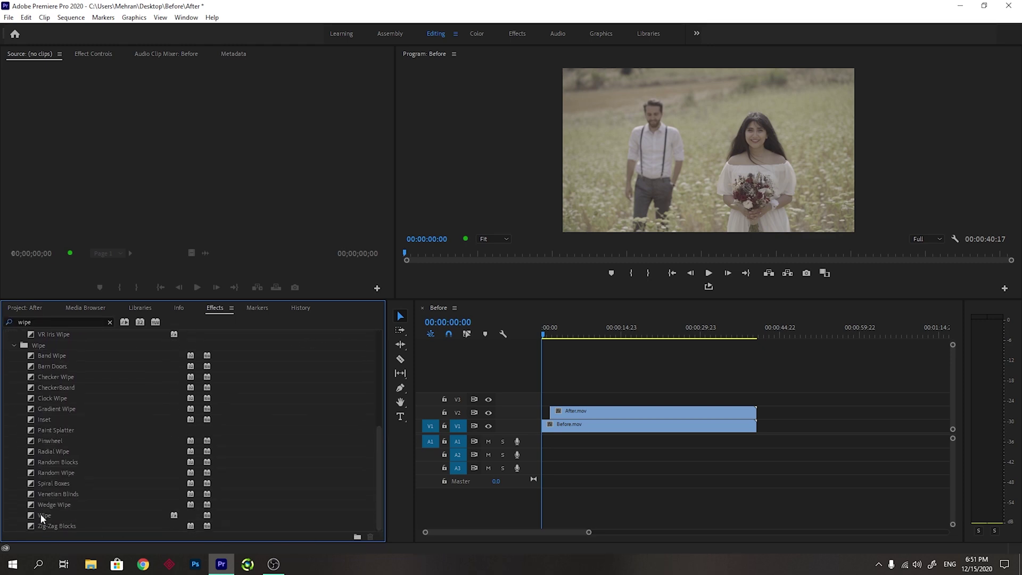
drag(40, 513, 553, 414)
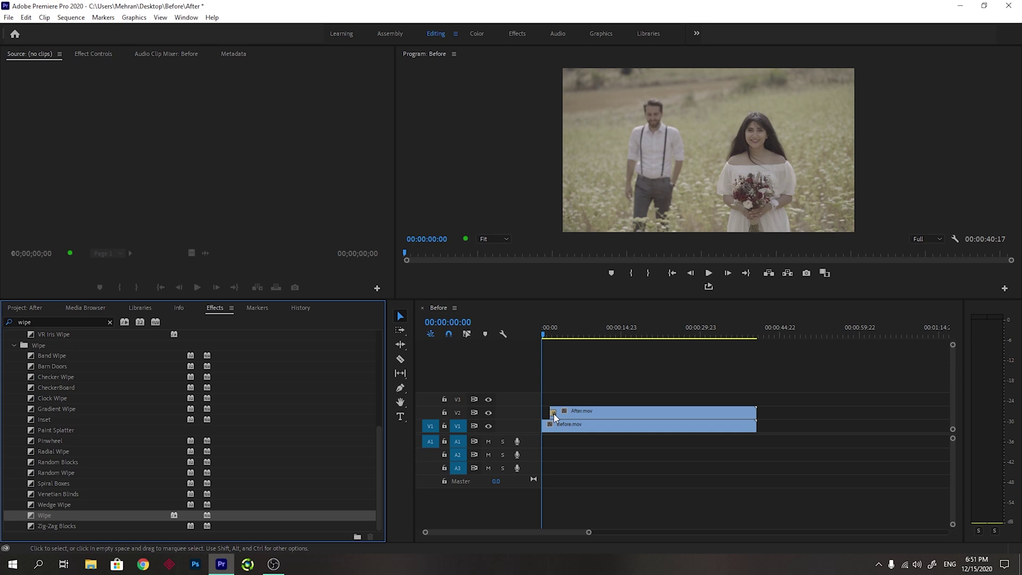
key(=)
key(=)
key(=)
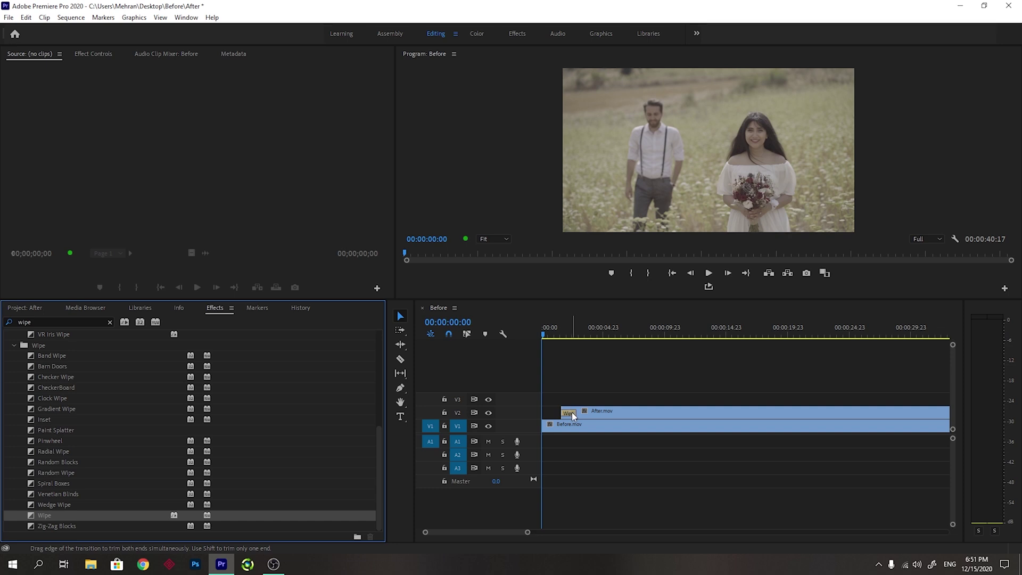
Step: Lengthen the Wipe transition to 00:00:02:18 and preview it from the sequence start
drag(571, 412, 584, 407)
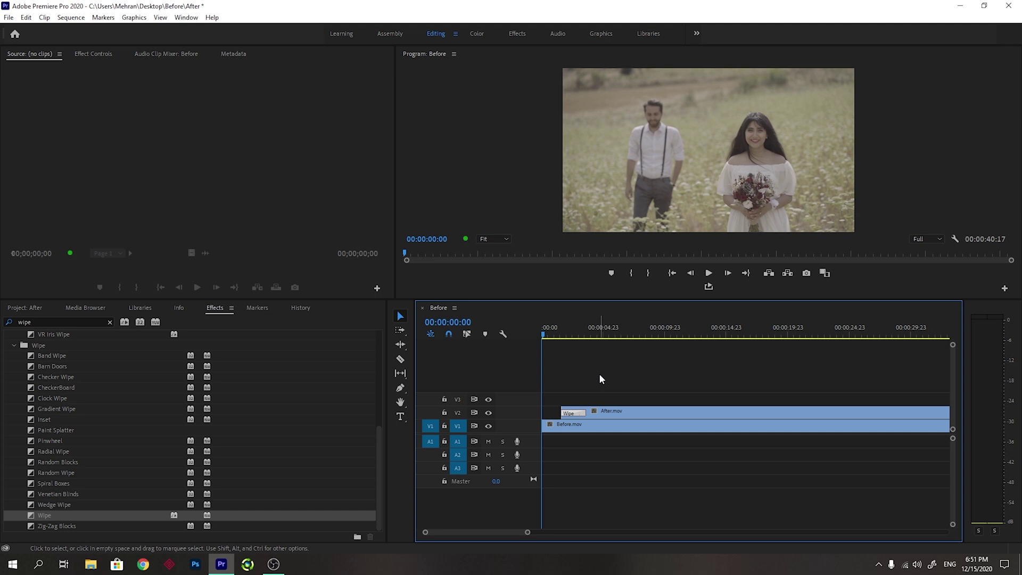
key(space)
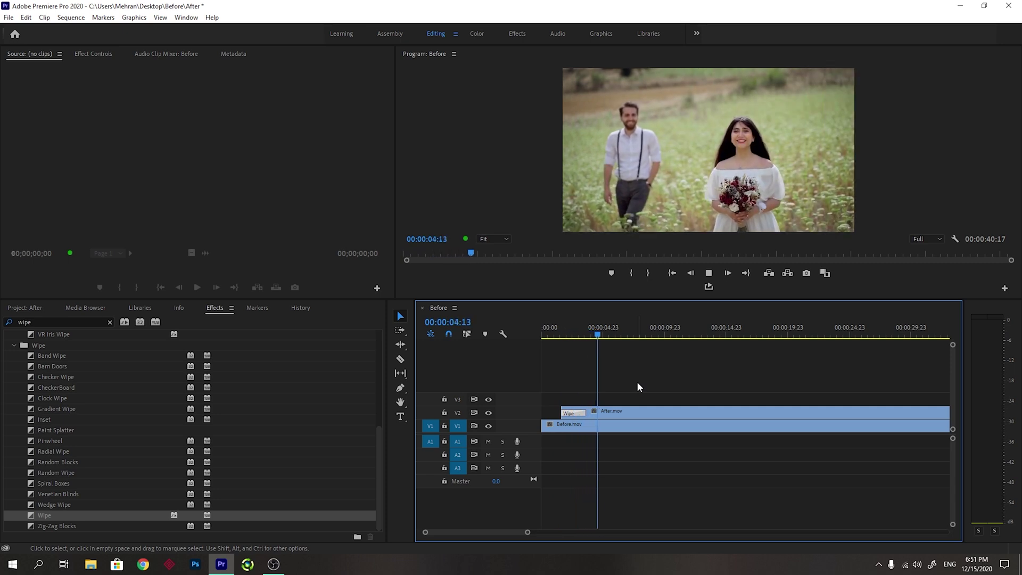
key(space)
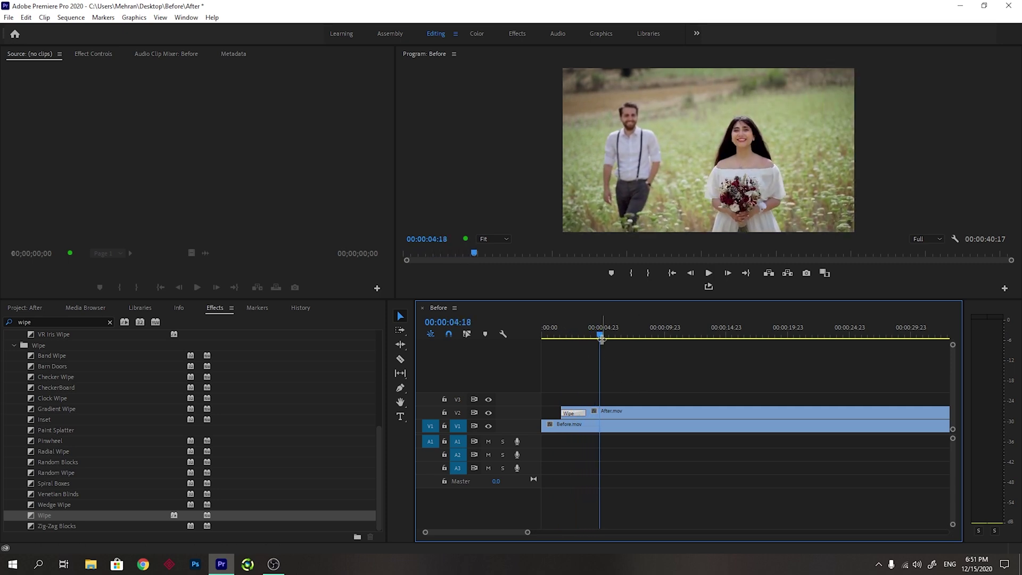
drag(585, 417, 602, 418)
click(537, 332)
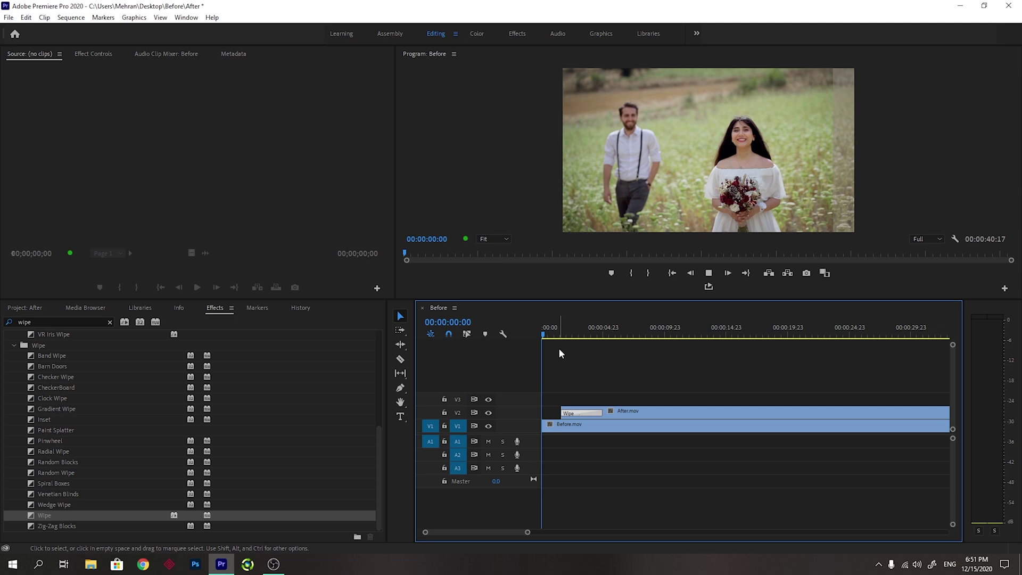
key(space)
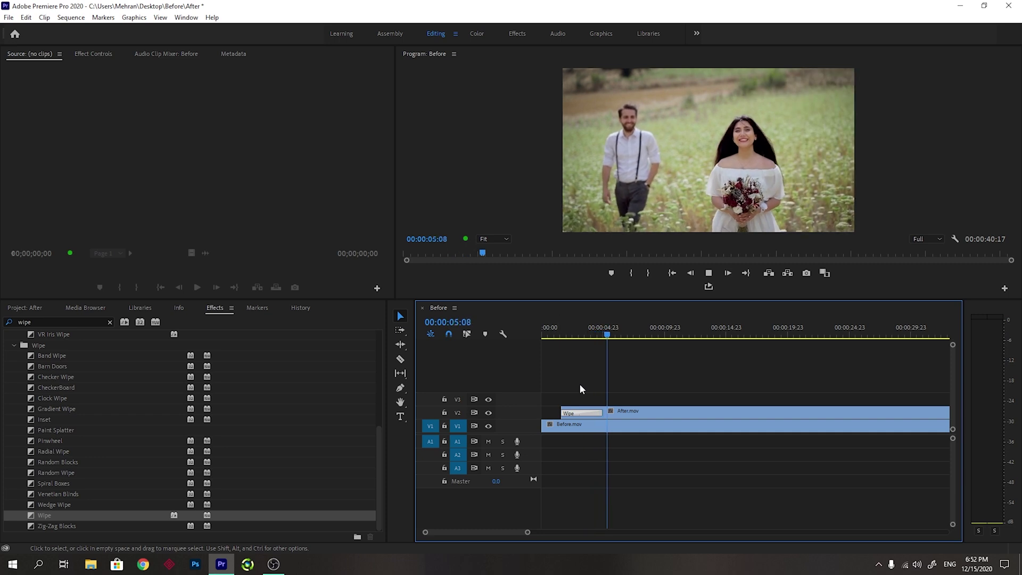
key(space)
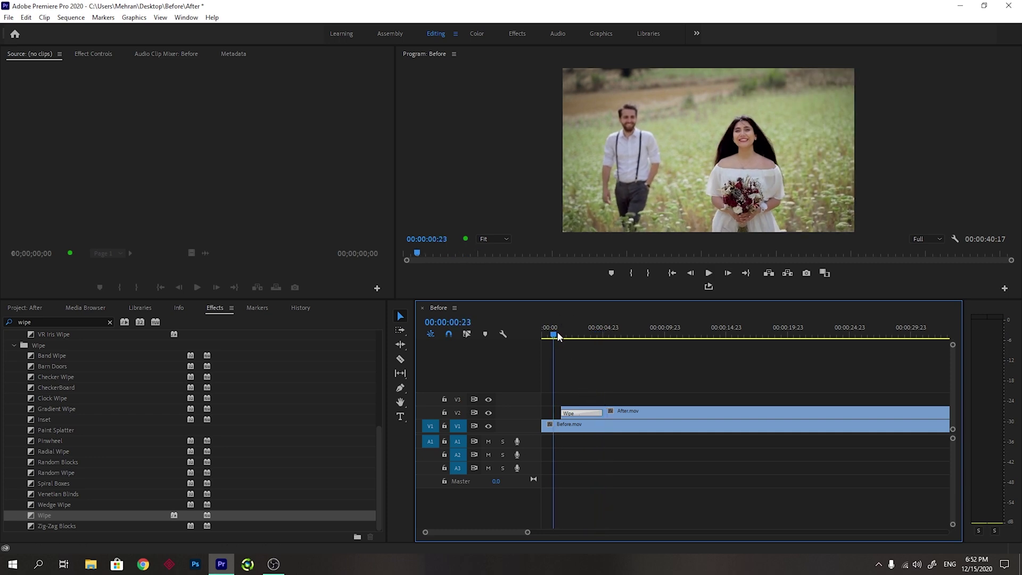
Step: Show the Wipe's settings in an enlarged Effect Controls panel, test Reverse, then turn it off
click(582, 413)
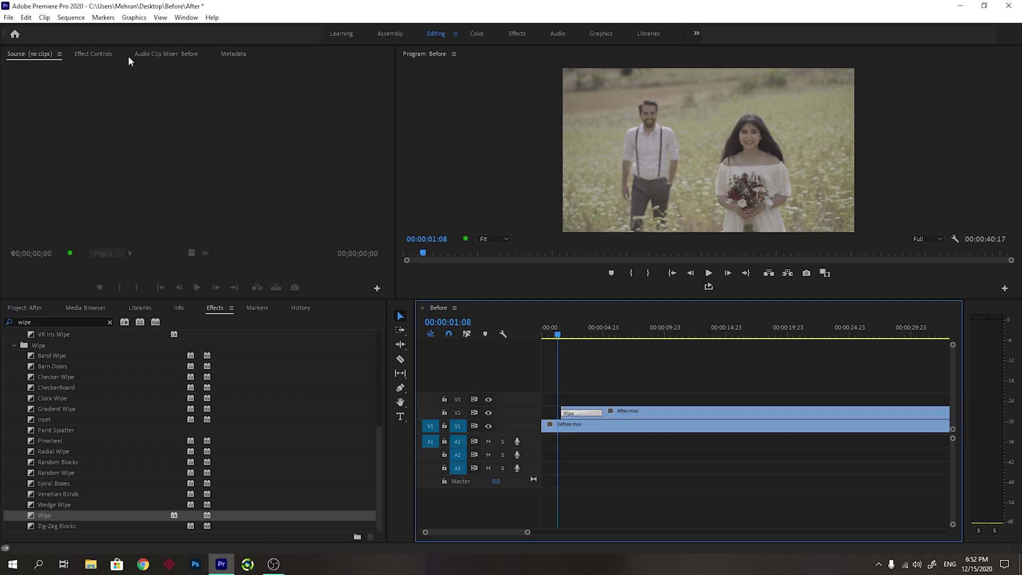
click(90, 54)
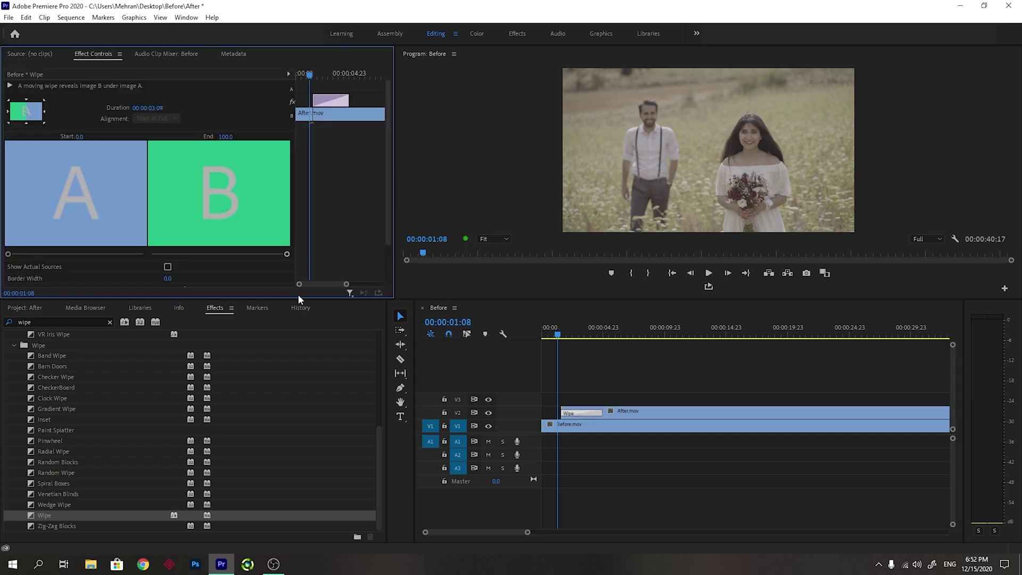
drag(283, 298, 282, 372)
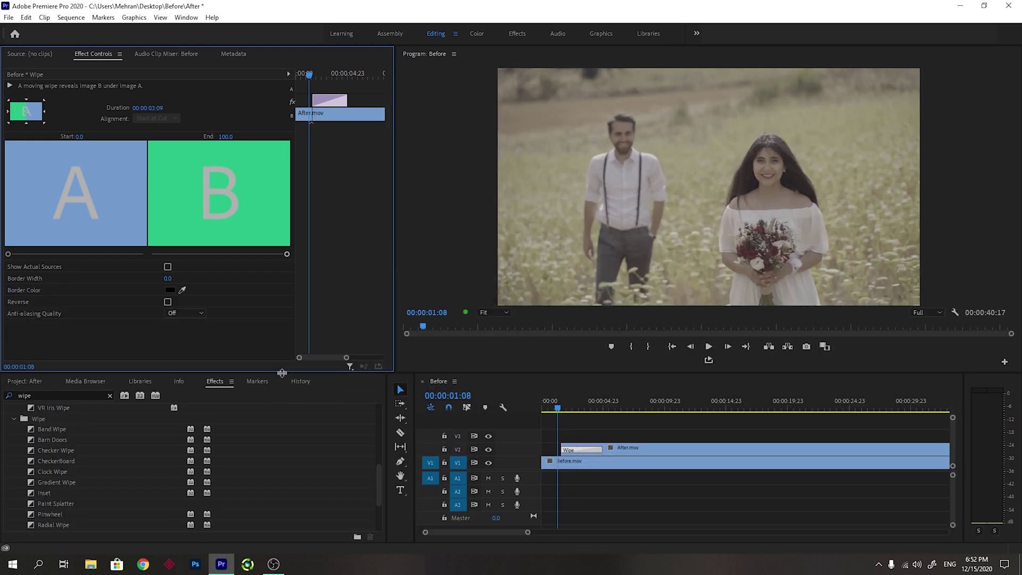
click(168, 303)
key(space)
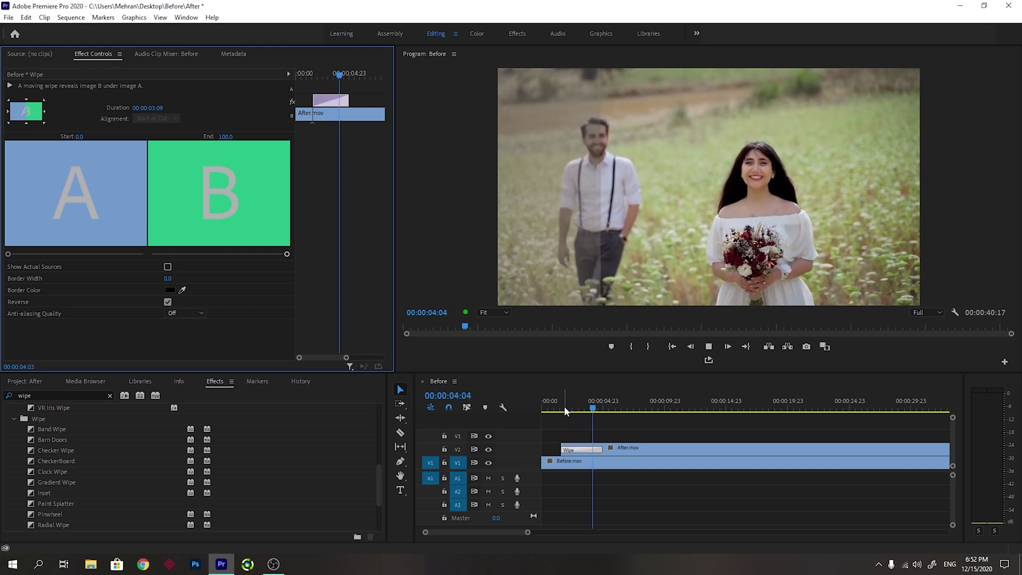
key(space)
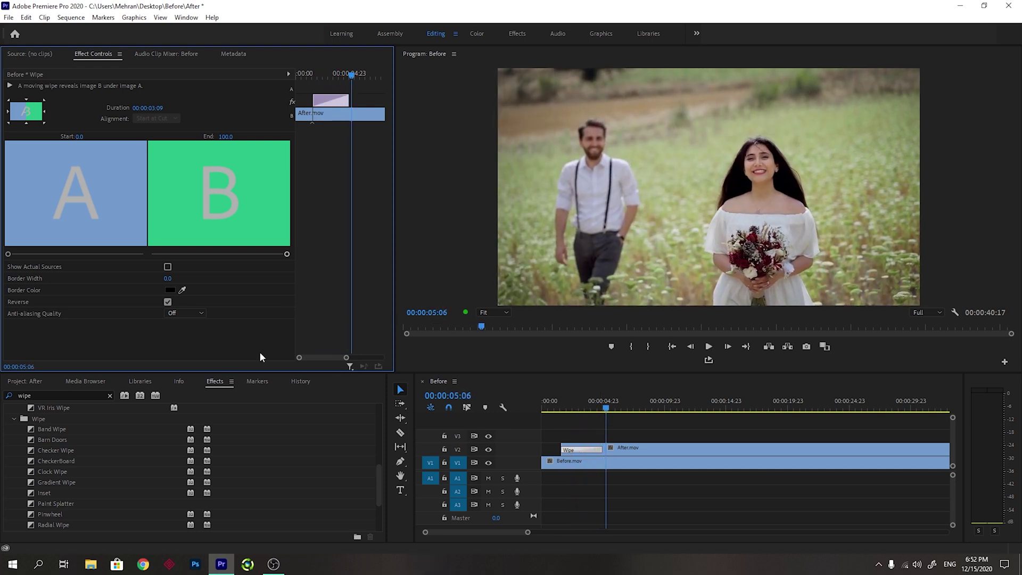
click(168, 302)
Step: Give the Wipe a white (FFFFFF) border with a width of 5.0
click(171, 291)
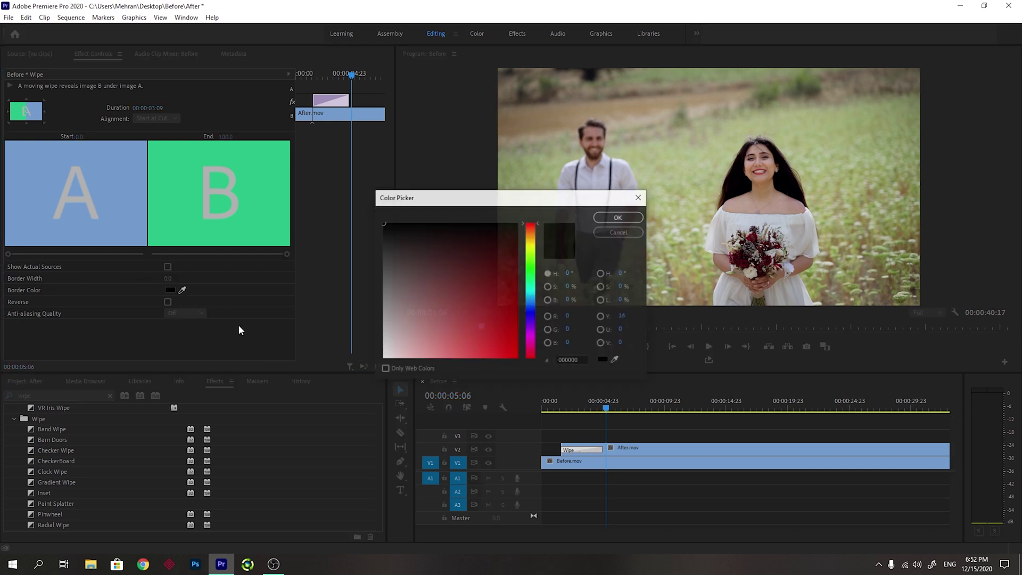
drag(403, 344, 350, 380)
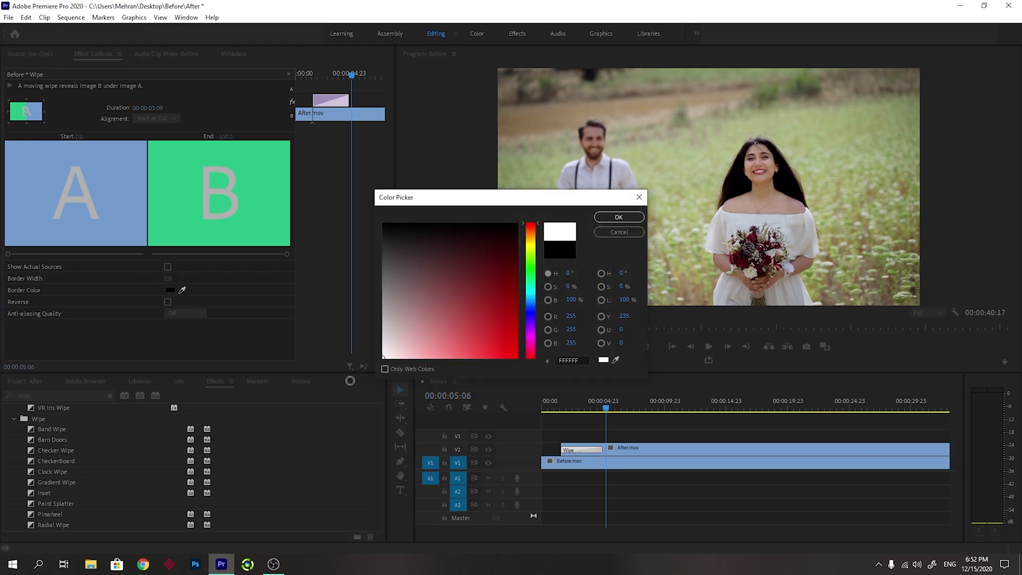
click(619, 218)
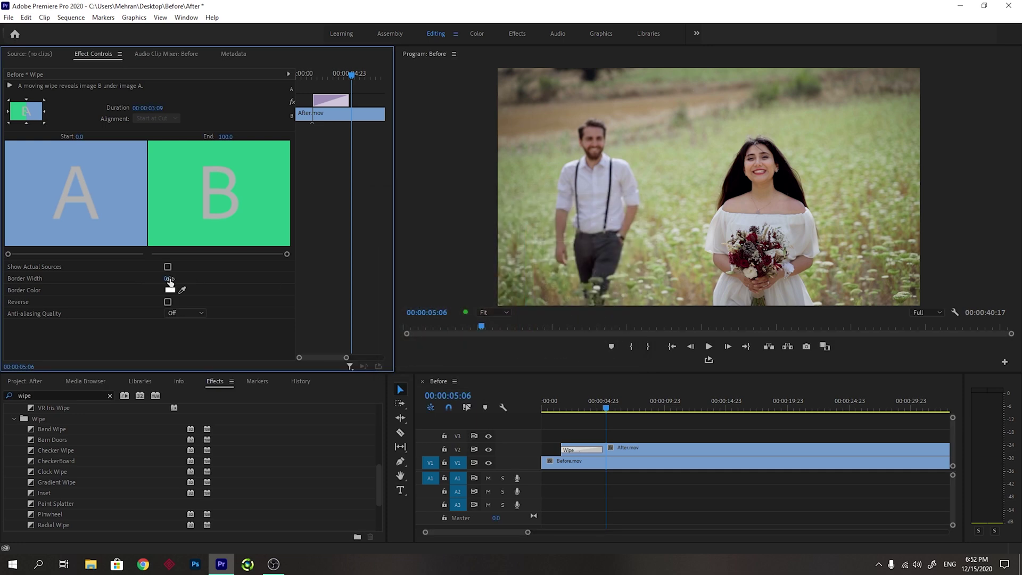
click(169, 279)
text(5)
key(Return)
click(564, 401)
Step: Make the Wipe sweep diagonally from Northeast to Southwest and preview it from the start
key(space)
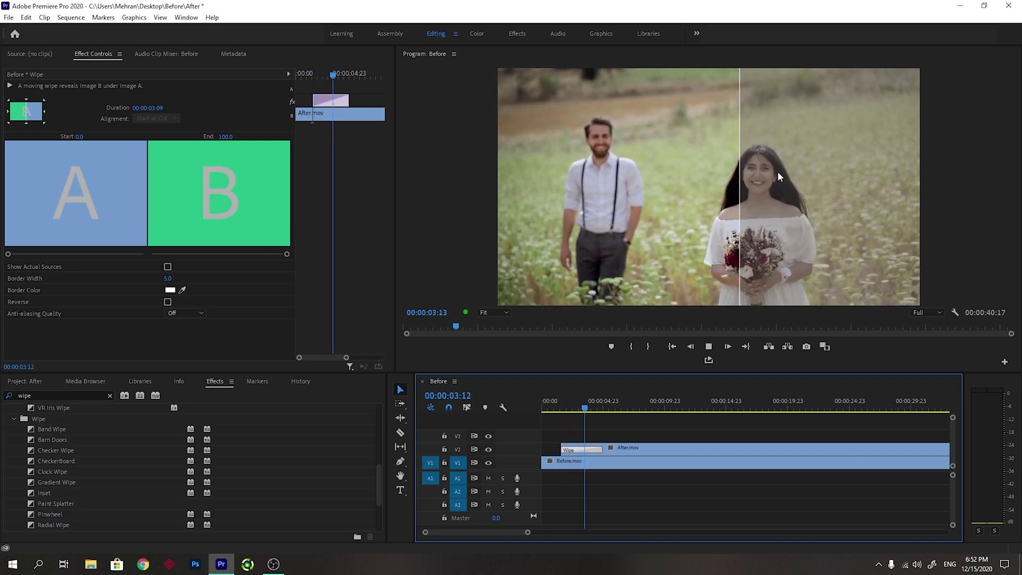
key(space)
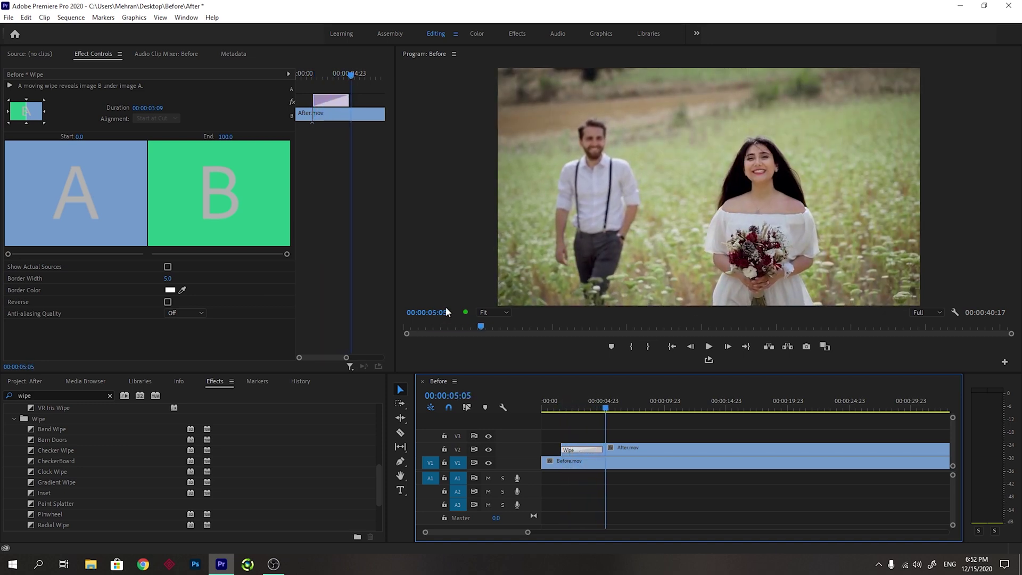
click(44, 100)
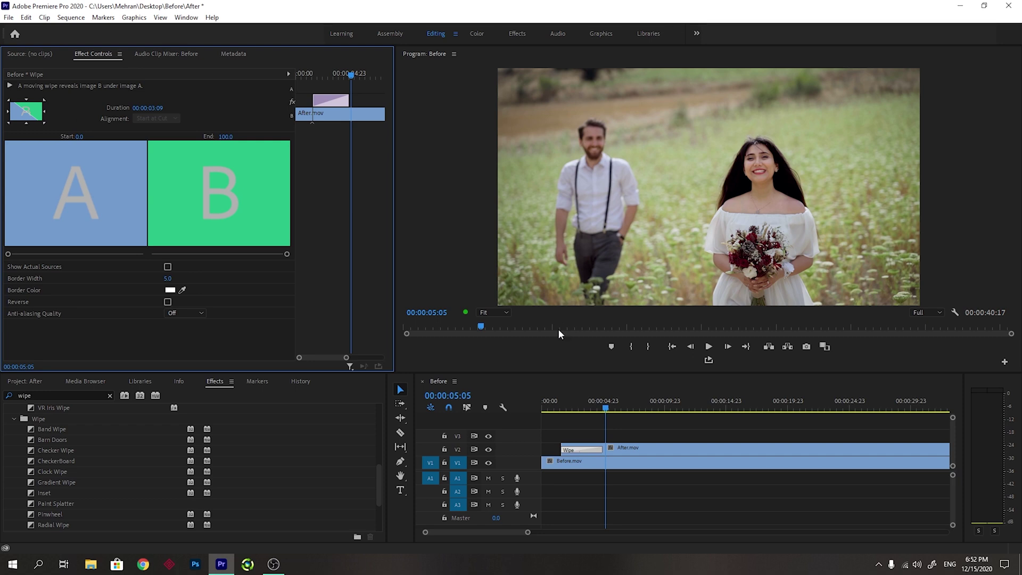
key(Home)
click(642, 429)
key(space)
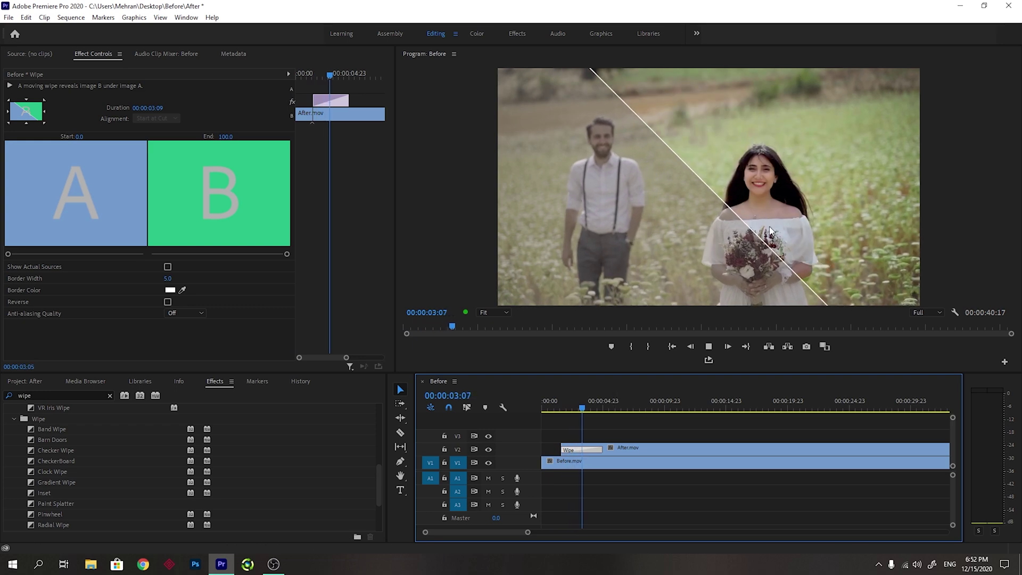
Step: Play forward to 00:00:06:13 and cut both clips there with the Razor tool
key(space)
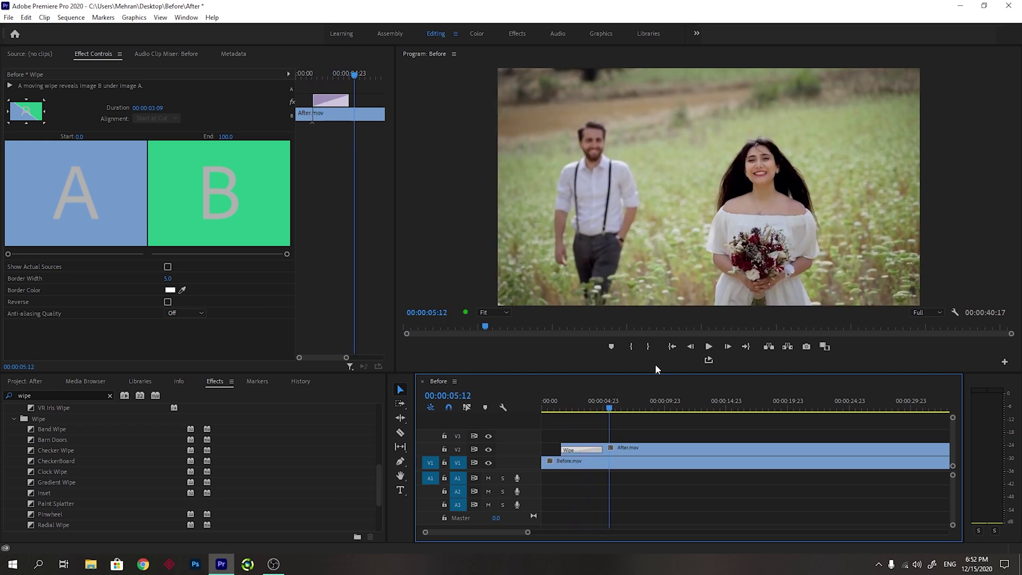
key(space)
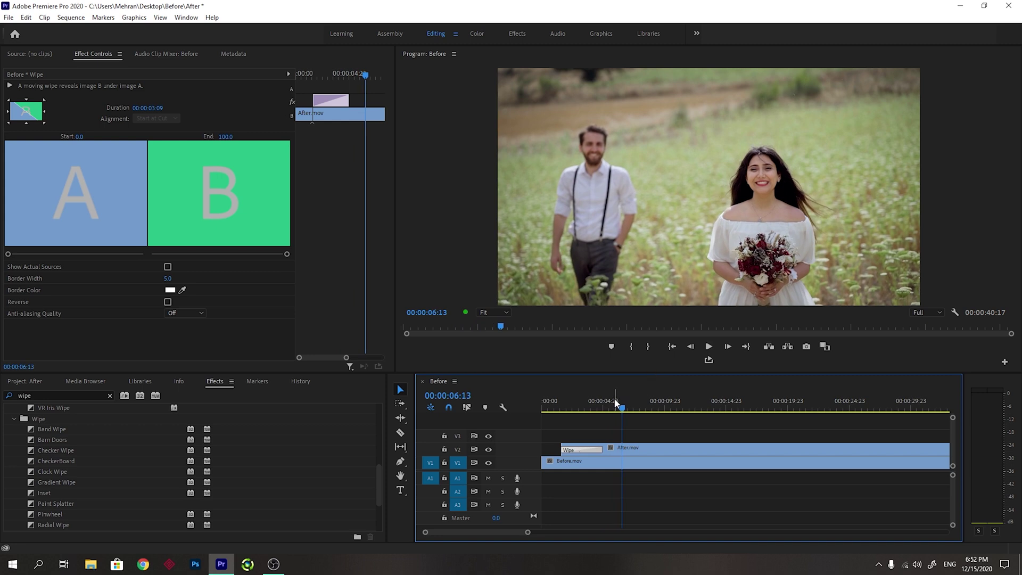
key(c)
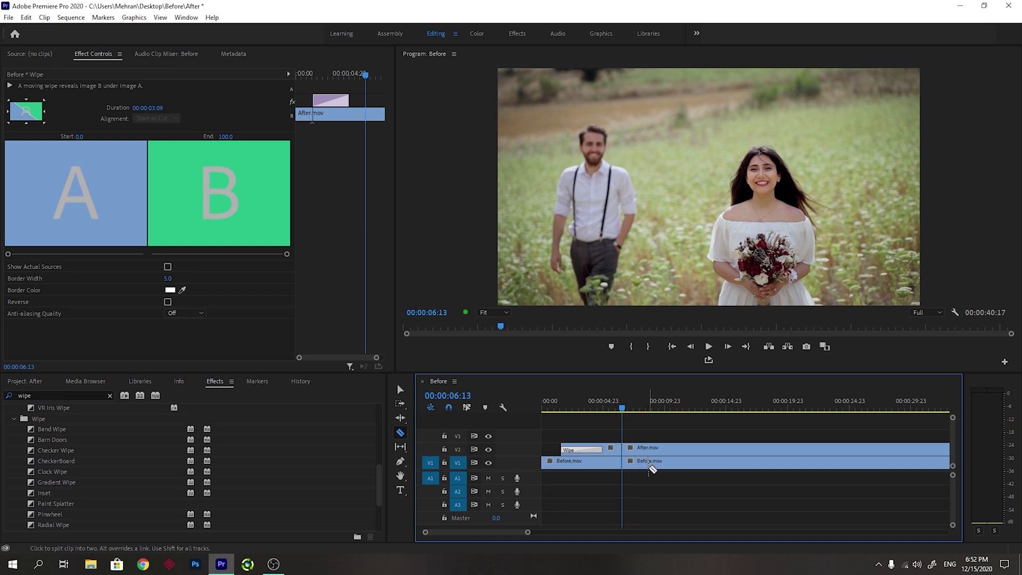
key(v)
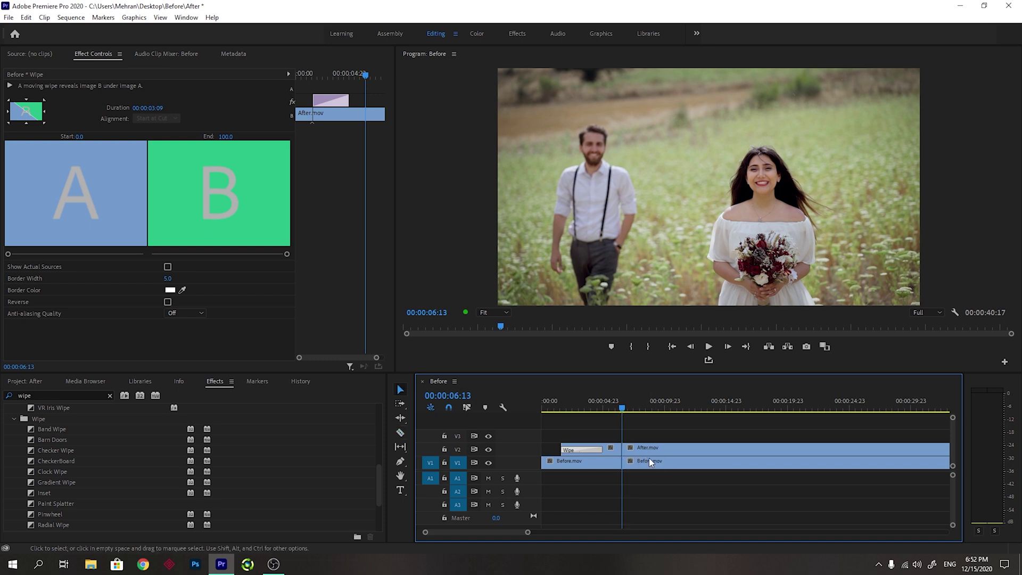
Step: Lift the later Before.mov piece onto V2 and trim its start slightly later
drag(650, 467, 631, 449)
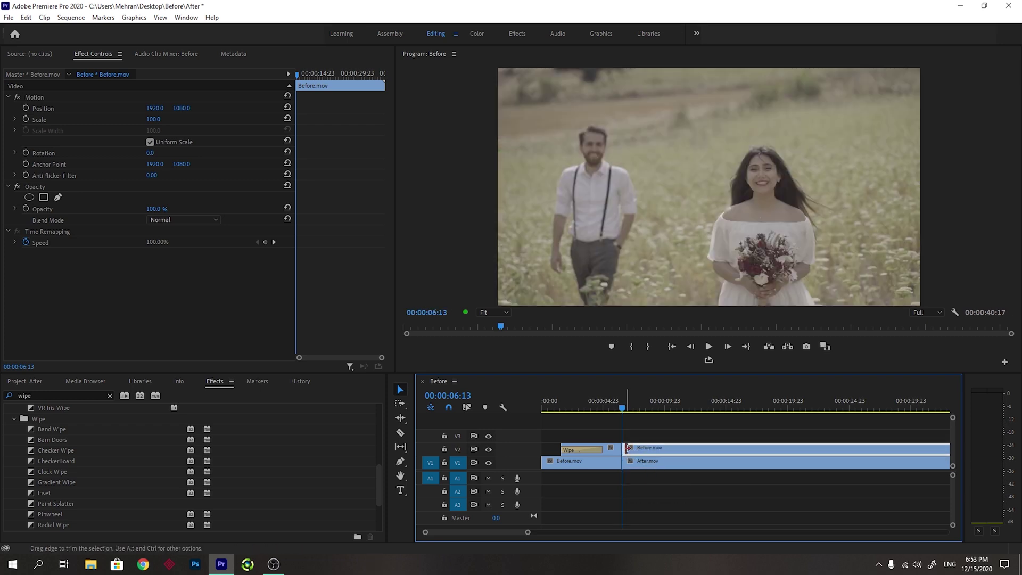
drag(627, 448, 632, 448)
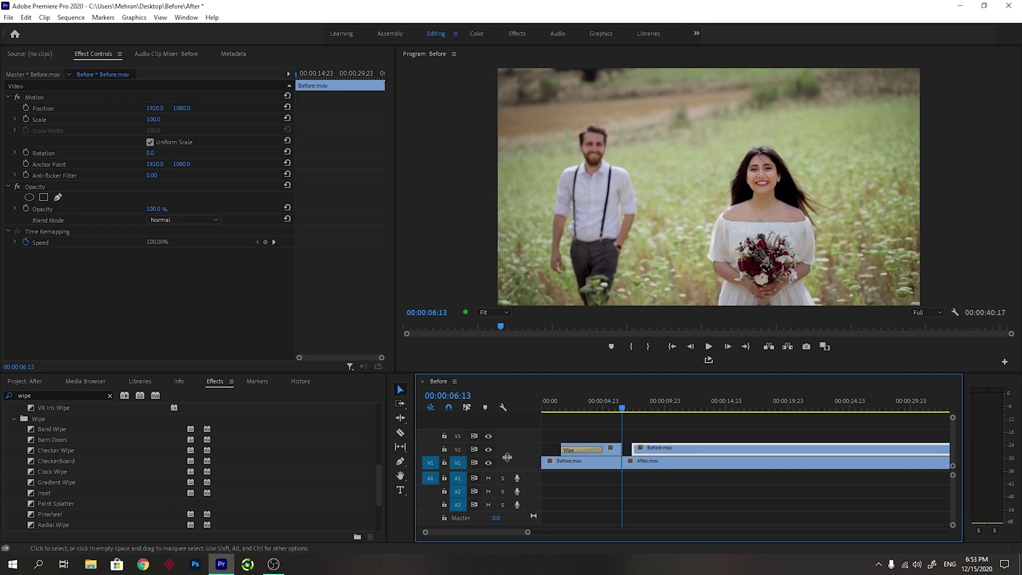
scroll(52, 499, down, 3)
Step: Add a Wipe transition at the start of the upper Before.mov clip on V2
click(46, 515)
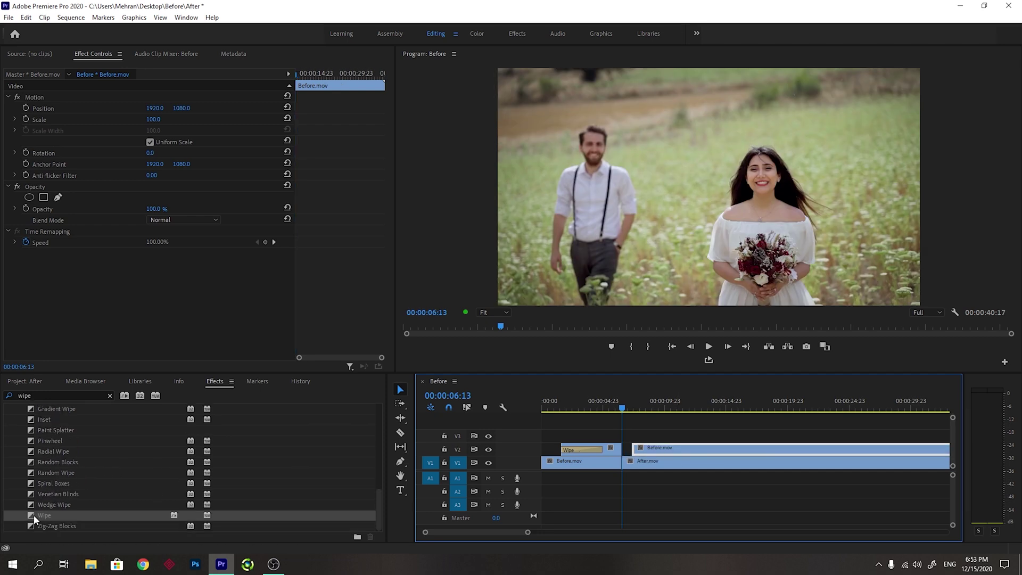
drag(40, 519, 579, 490)
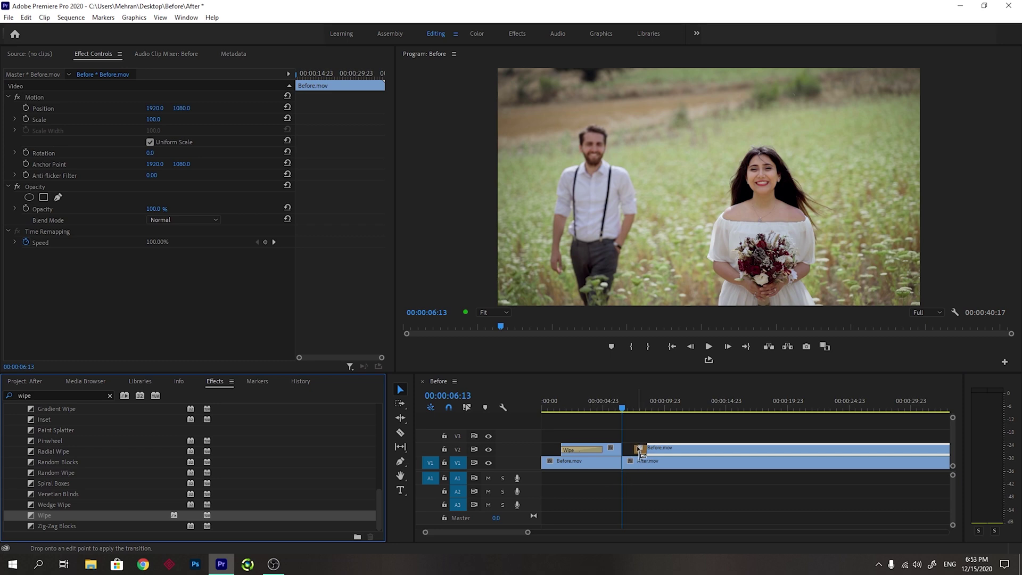
drag(641, 451, 643, 450)
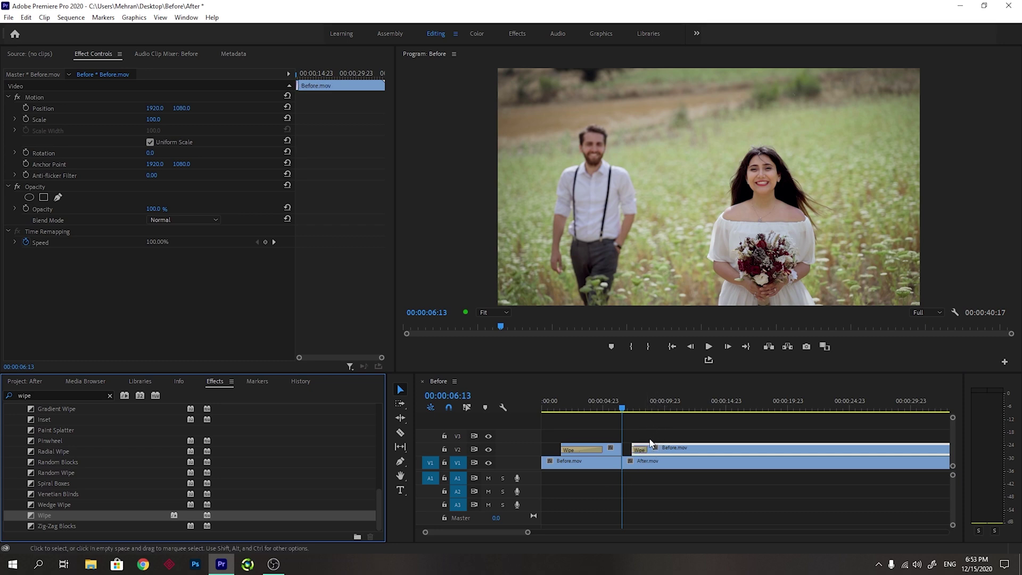
Step: Preview the new cut and lengthen the second Wipe to 00:00:02:02
key(space)
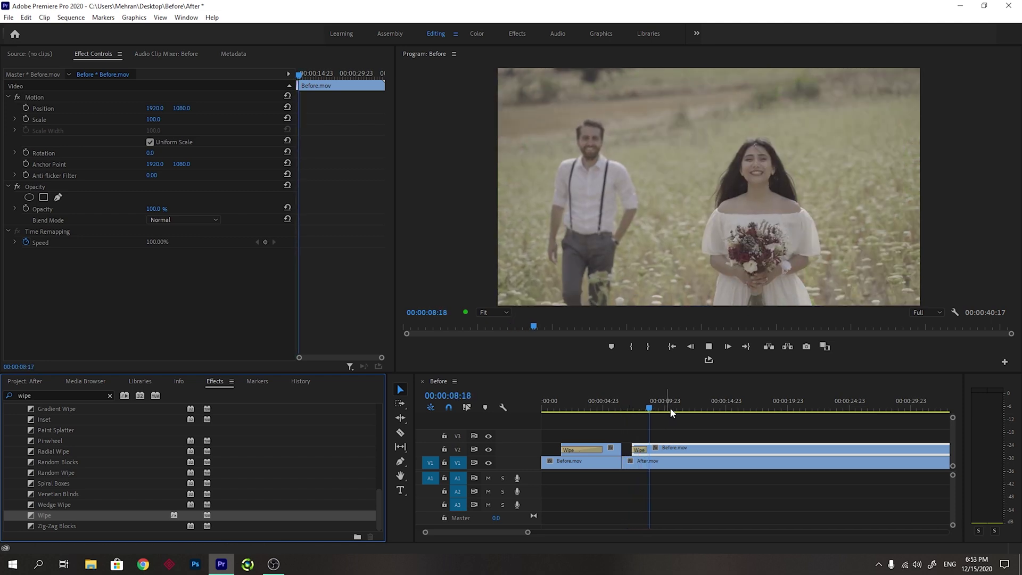
key(space)
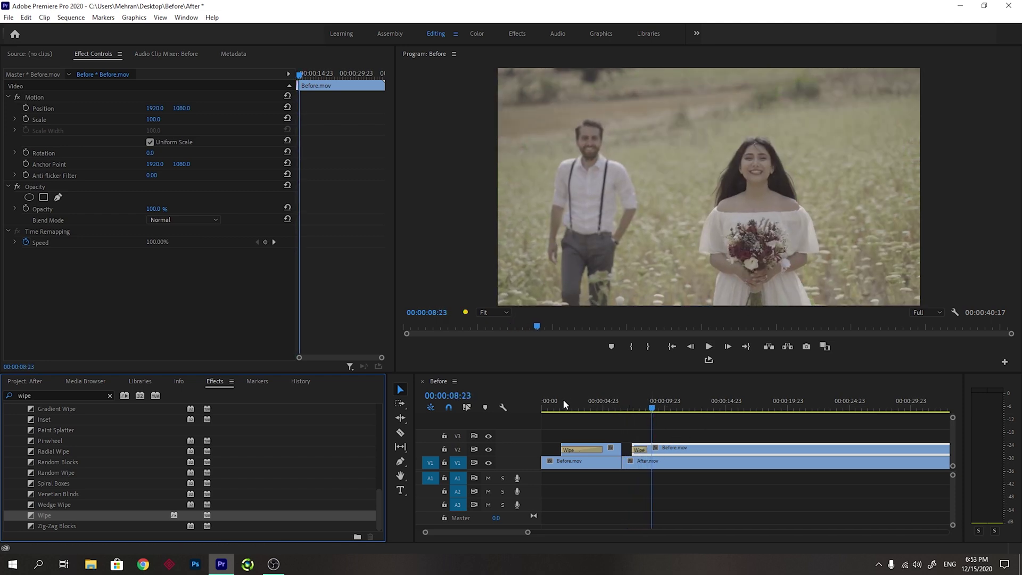
drag(564, 401, 630, 398)
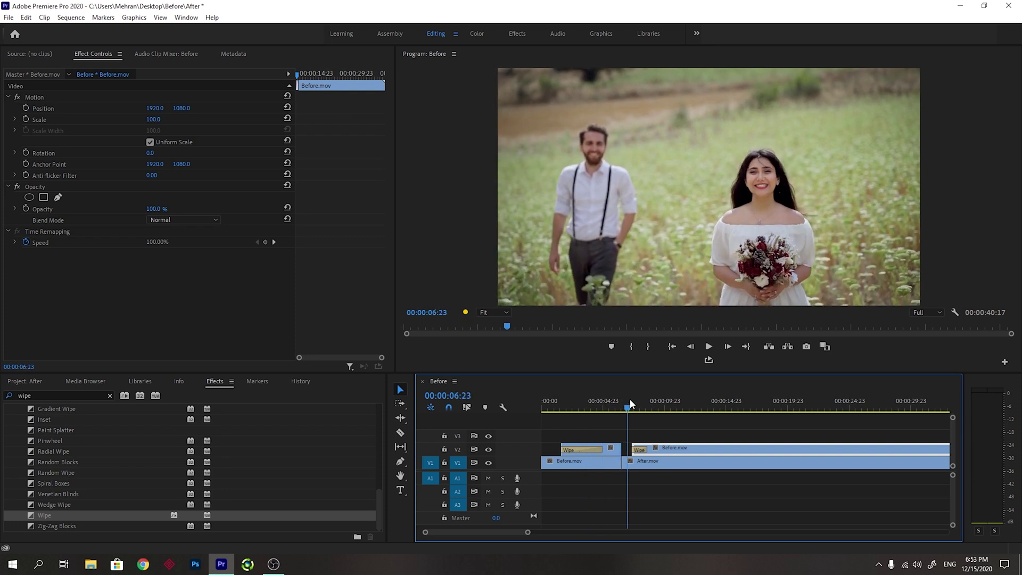
drag(645, 450, 649, 450)
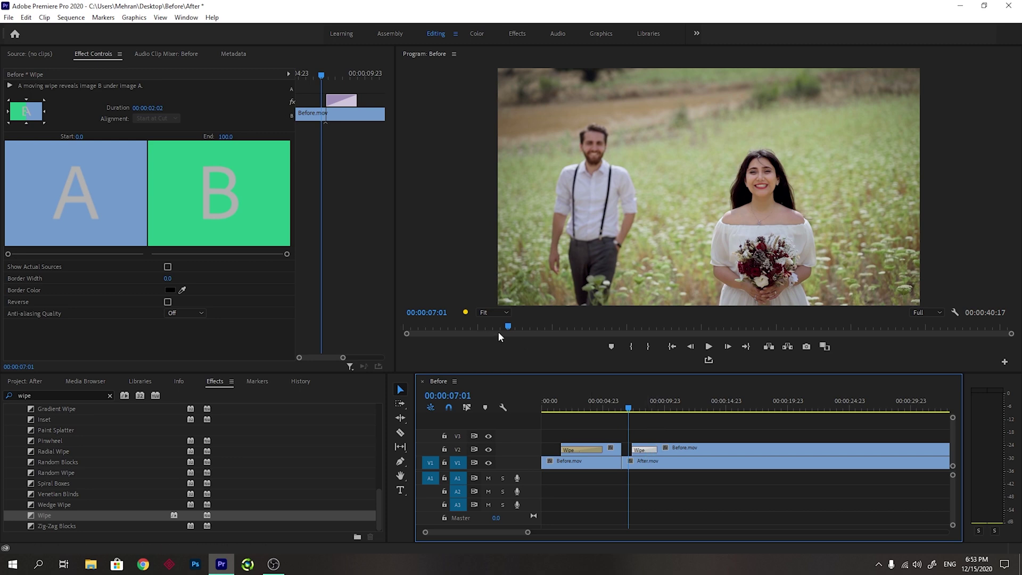
Step: Make the second Wipe sweep southwest to northeast and extend it to 00:00:02:10
click(9, 124)
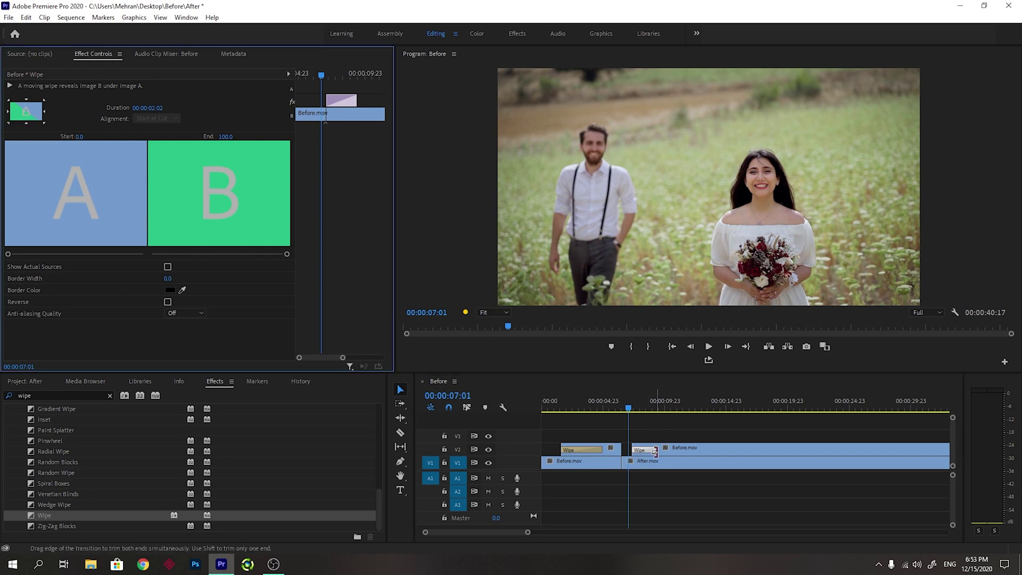
drag(655, 450, 661, 450)
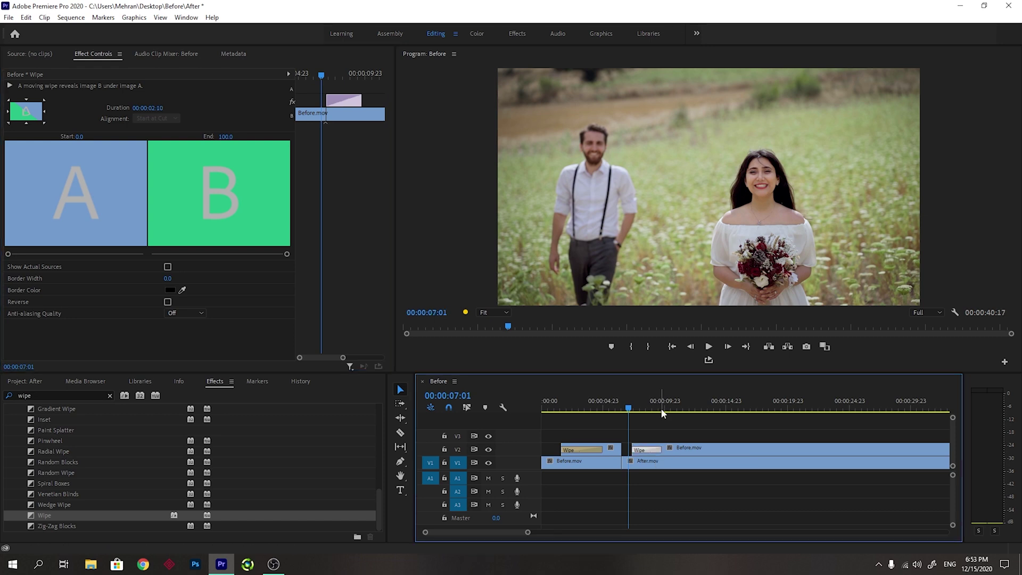
key(space)
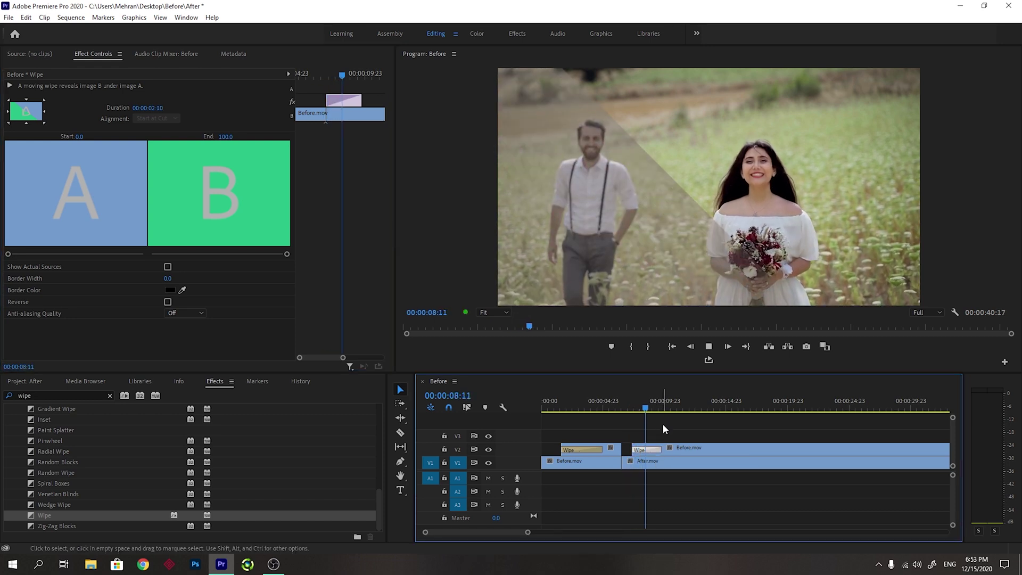
key(space)
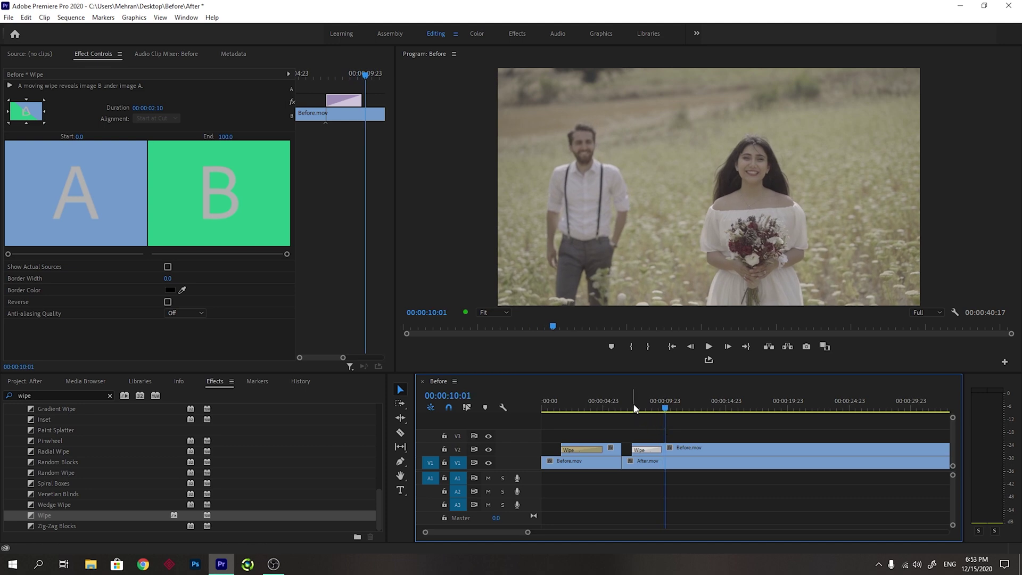
key(Up)
key(shift+Right)
key(shift+Right)
key(shift+Right)
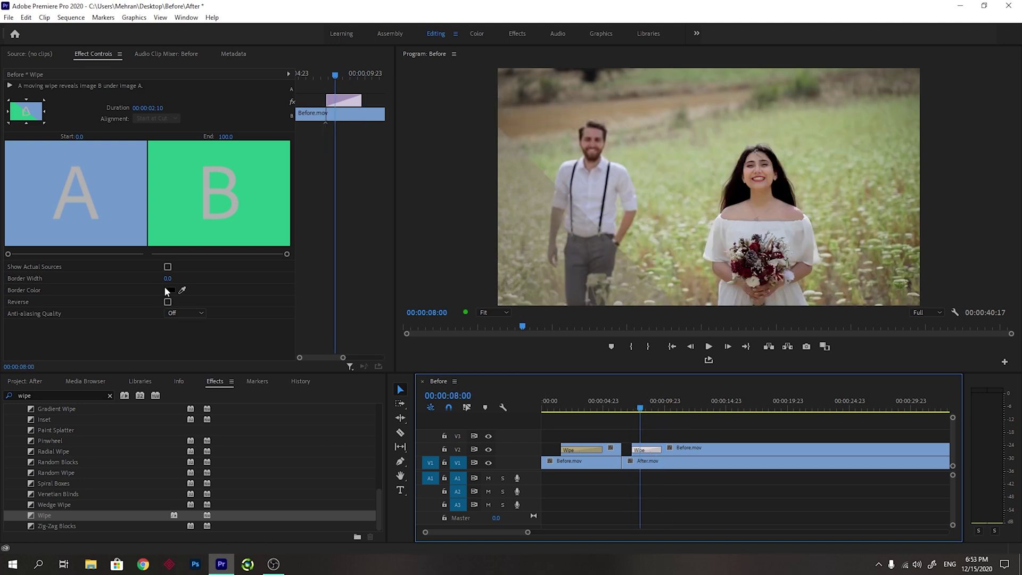
Step: Give the second Wipe a white border with width 5 and scrub back to preview it
click(170, 290)
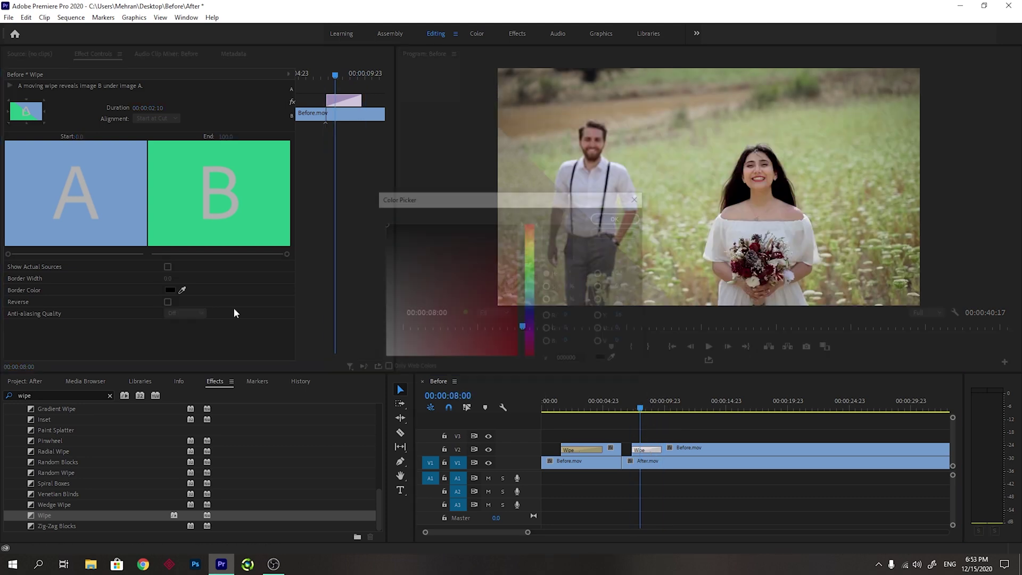
click(618, 217)
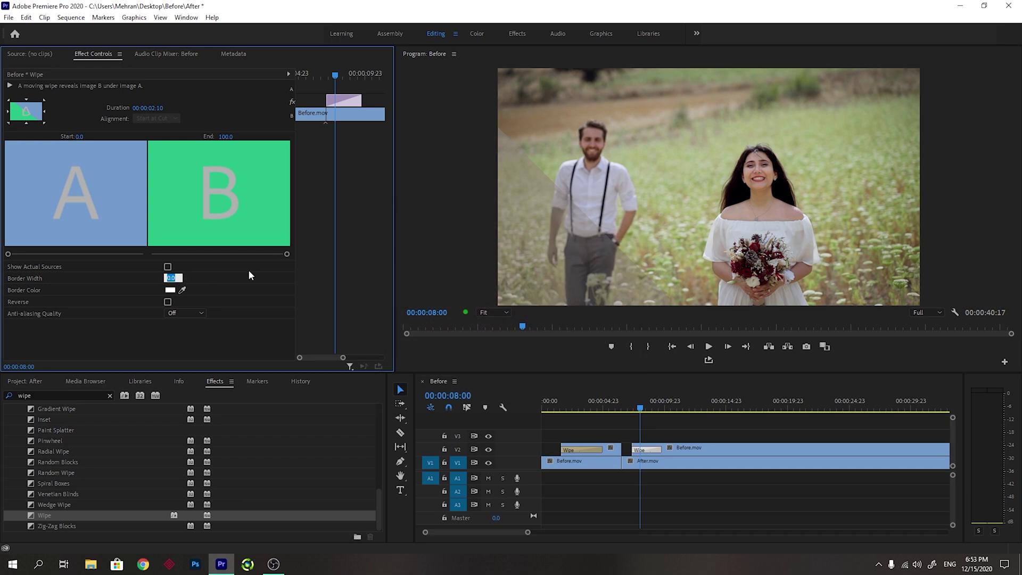
text(5)
key(Return)
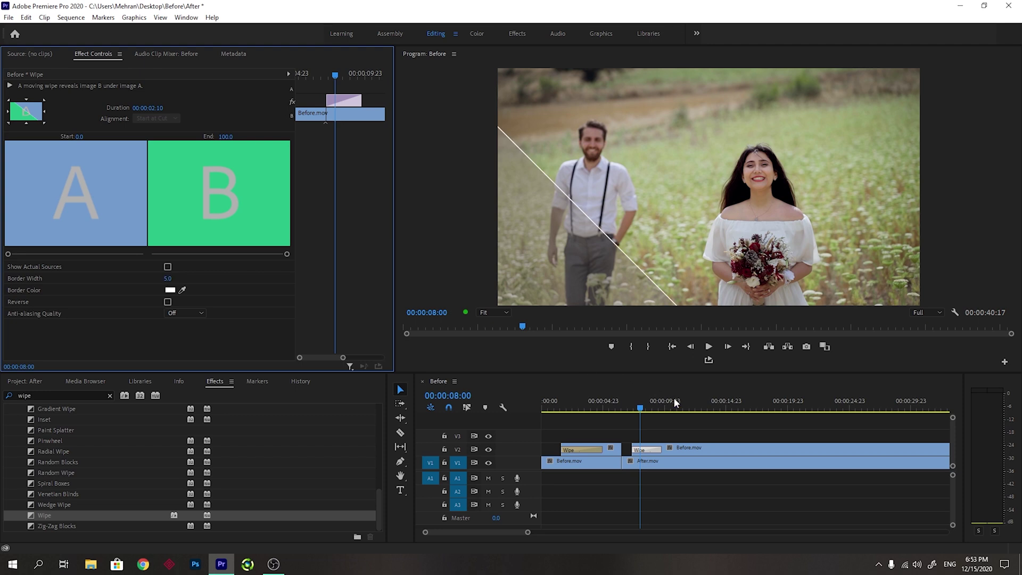
drag(619, 408, 509, 408)
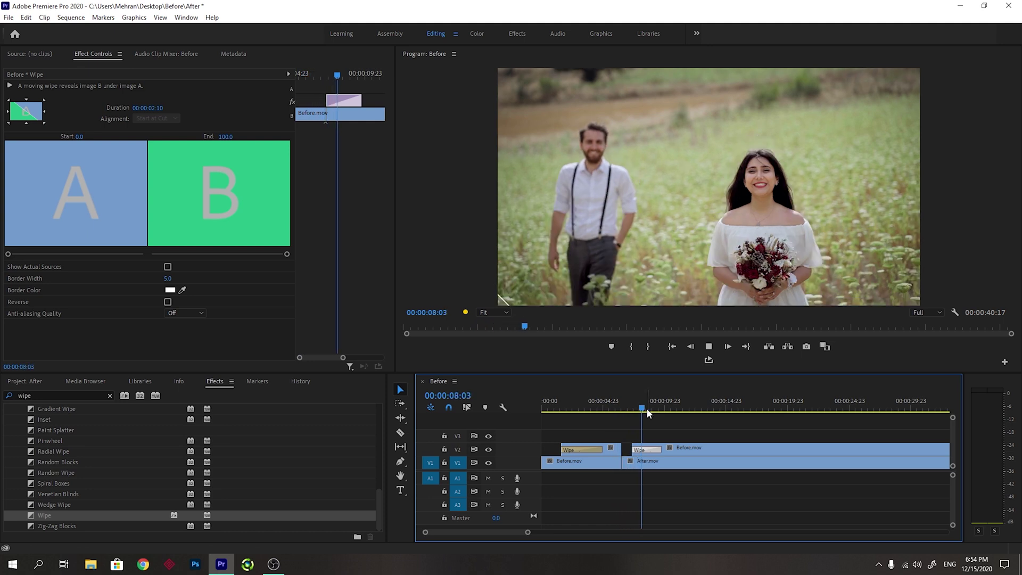
Step: Drop the Program monitor playback resolution to 1/8 and play the wipe from 00:00:06:23
drag(630, 413, 631, 414)
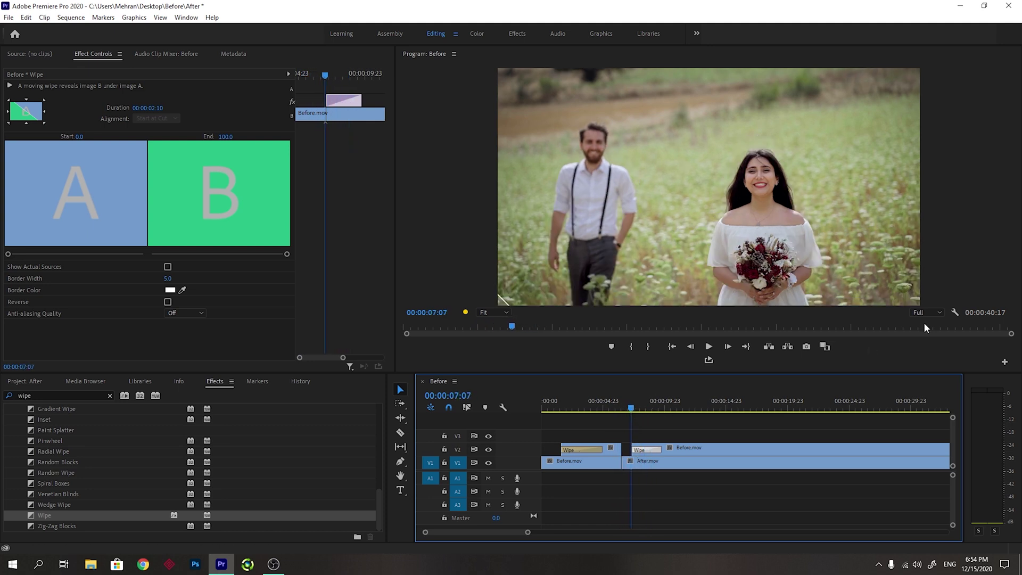
click(928, 313)
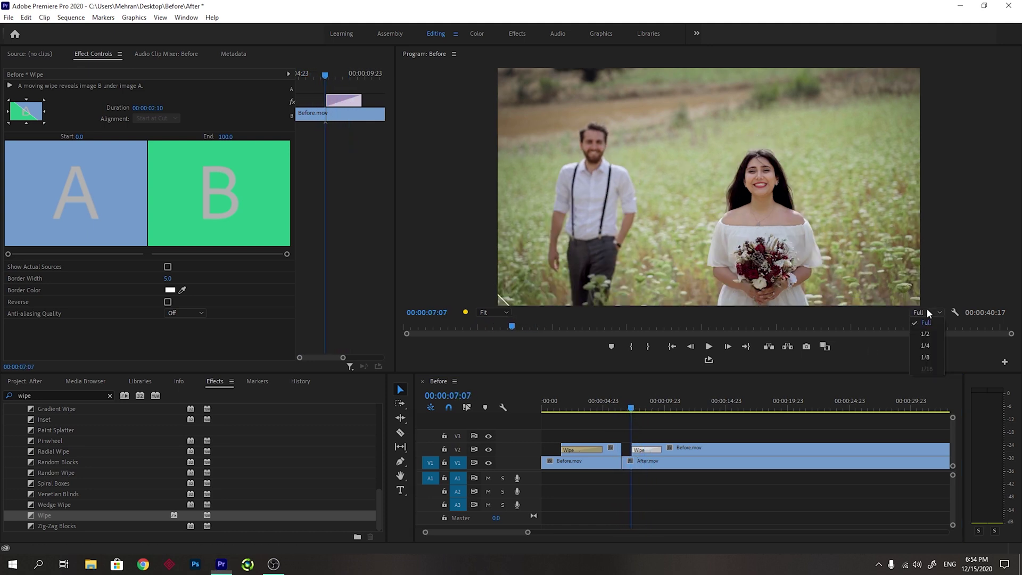
click(926, 357)
drag(631, 411, 628, 412)
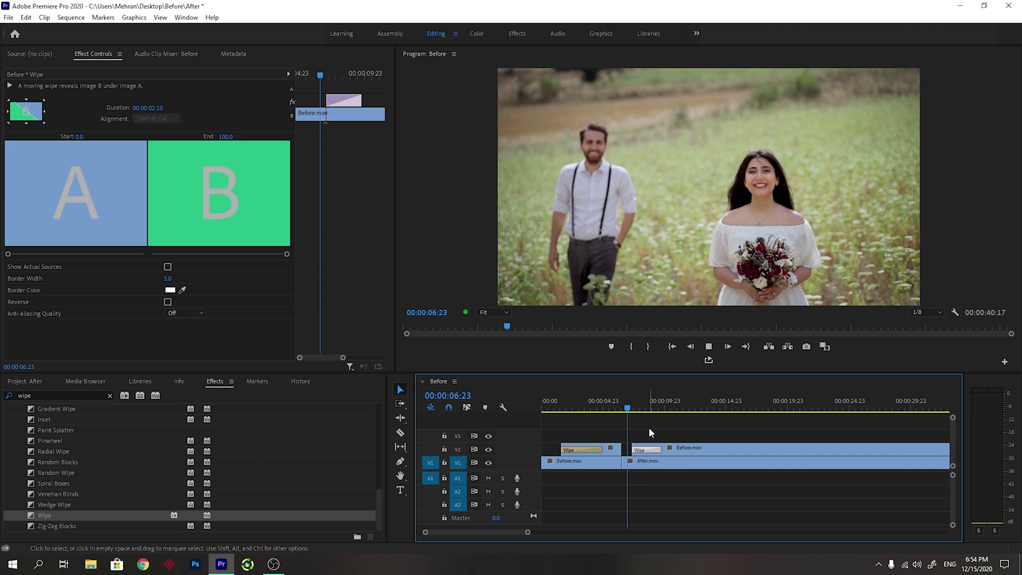
key(space)
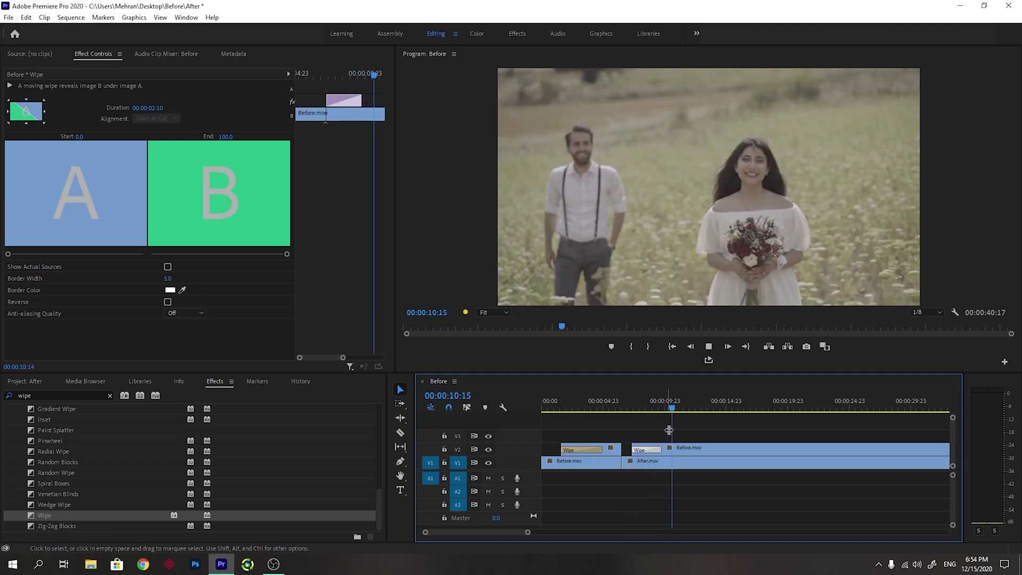
Step: Cut both clips at 00:00:11:19 and lift the later After.mov piece onto V2
key(space)
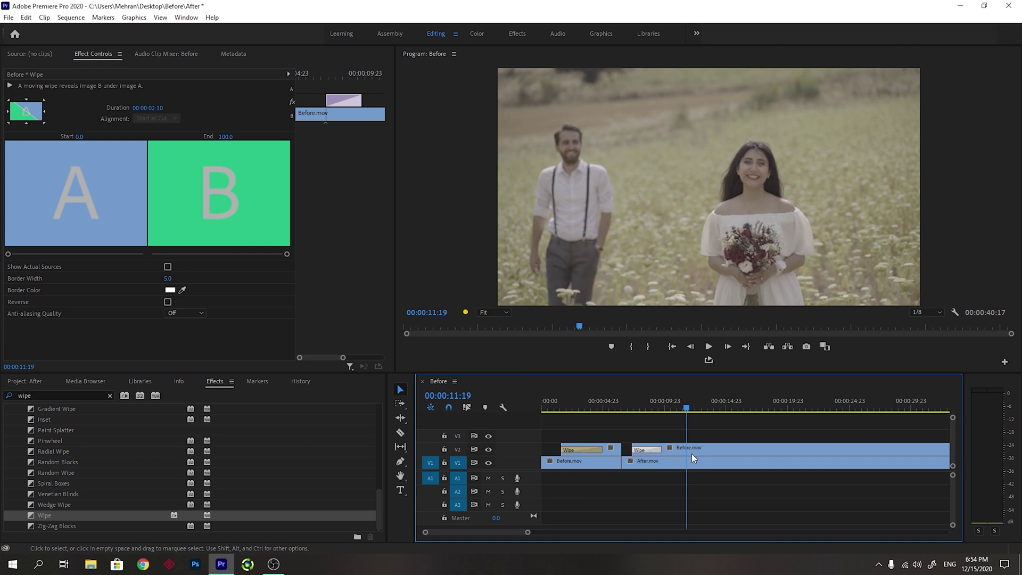
key(c)
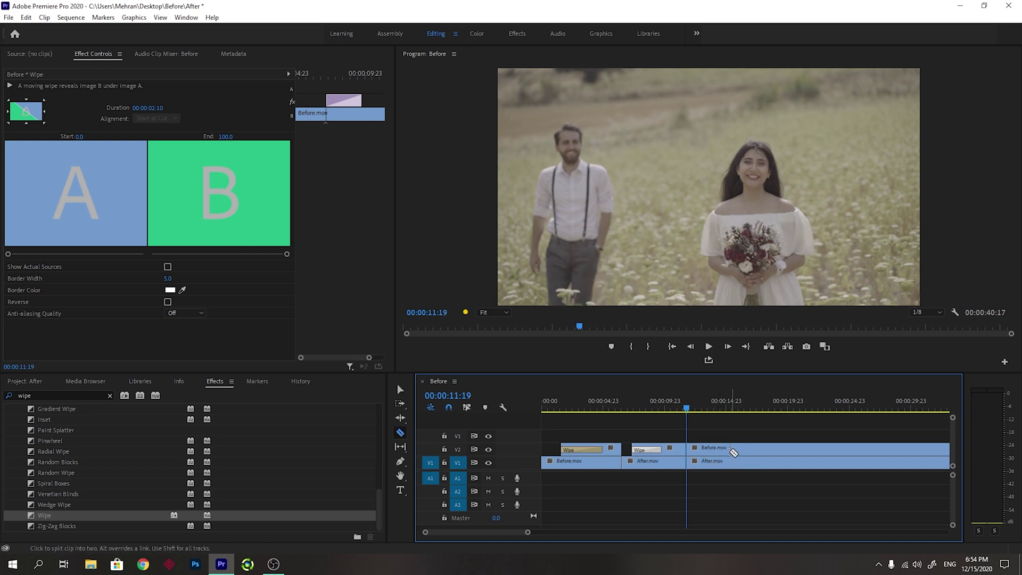
key(v)
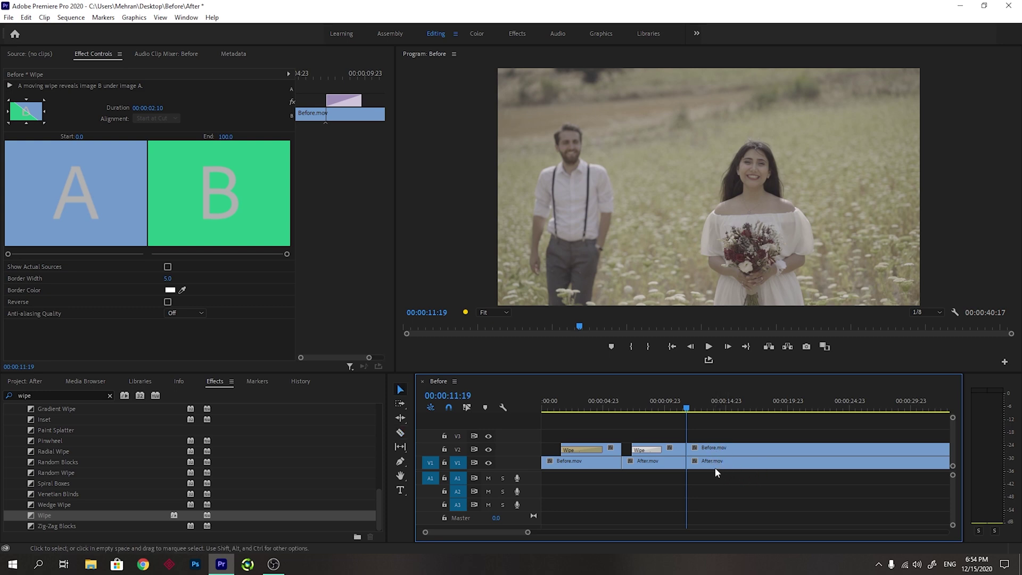
drag(715, 467, 697, 449)
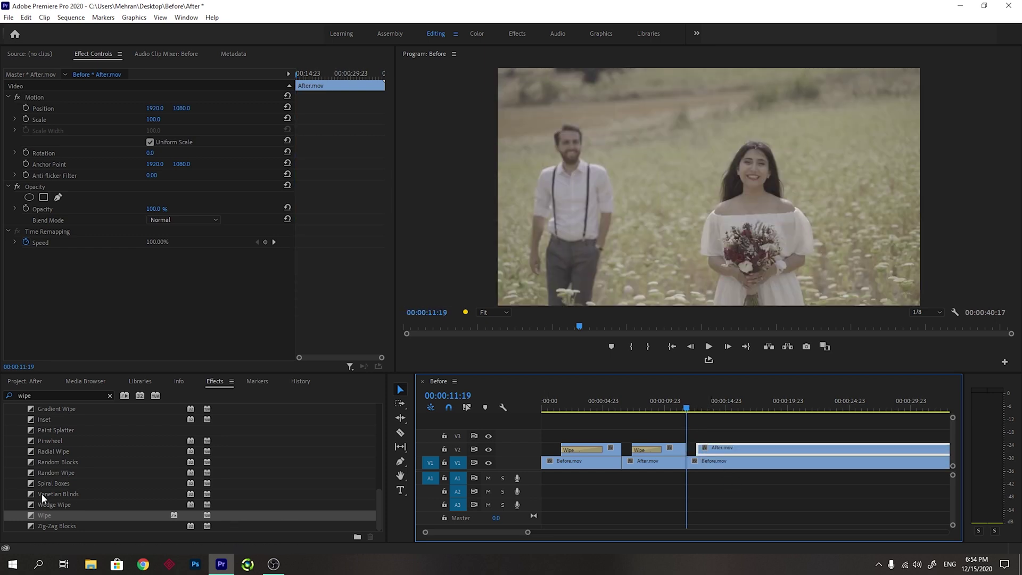
Step: Add a Wipe transition at the start of After.mov on V2 and lengthen it
drag(41, 519, 672, 497)
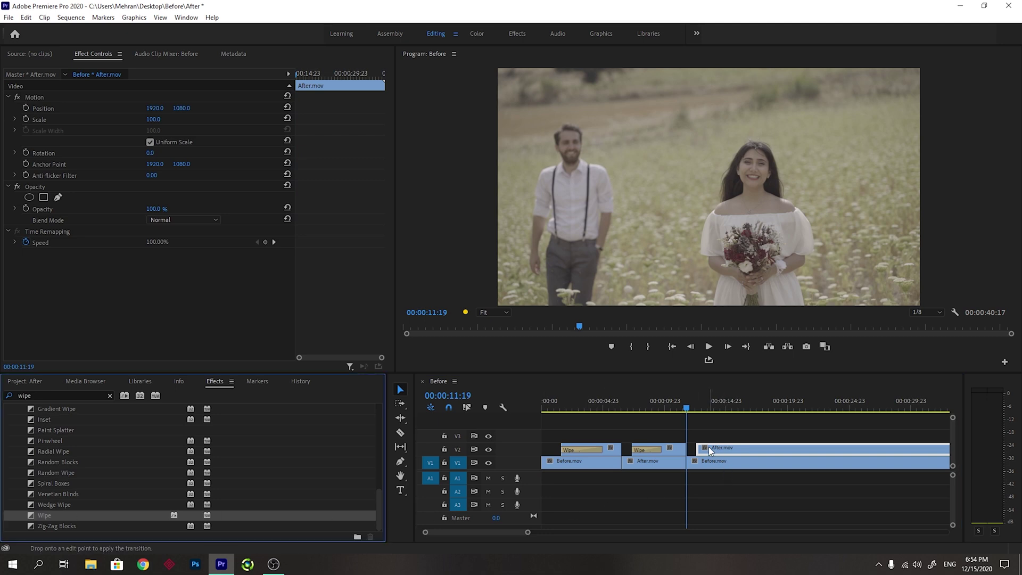
drag(704, 449, 702, 449)
drag(641, 404, 699, 405)
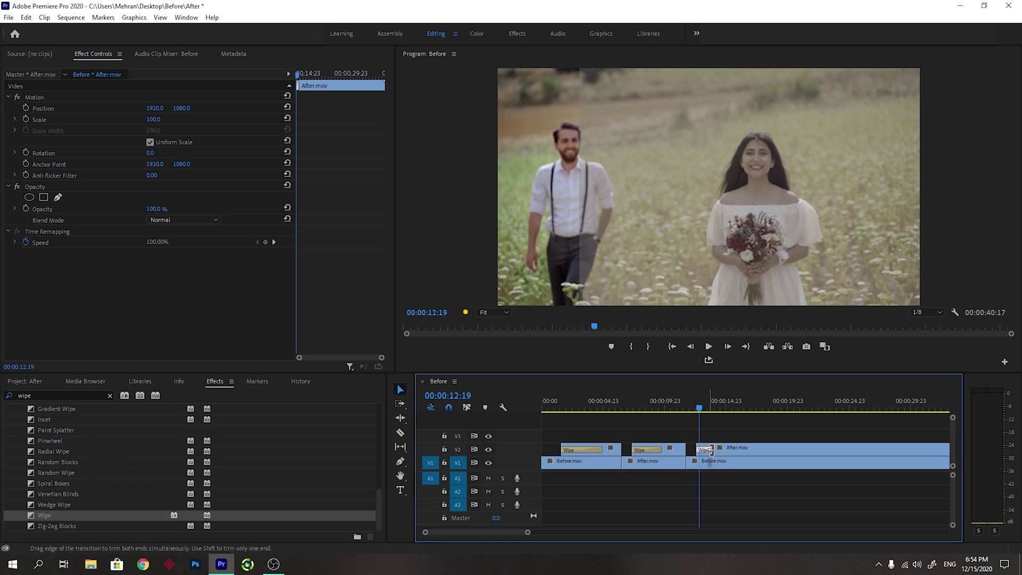
drag(712, 449, 718, 450)
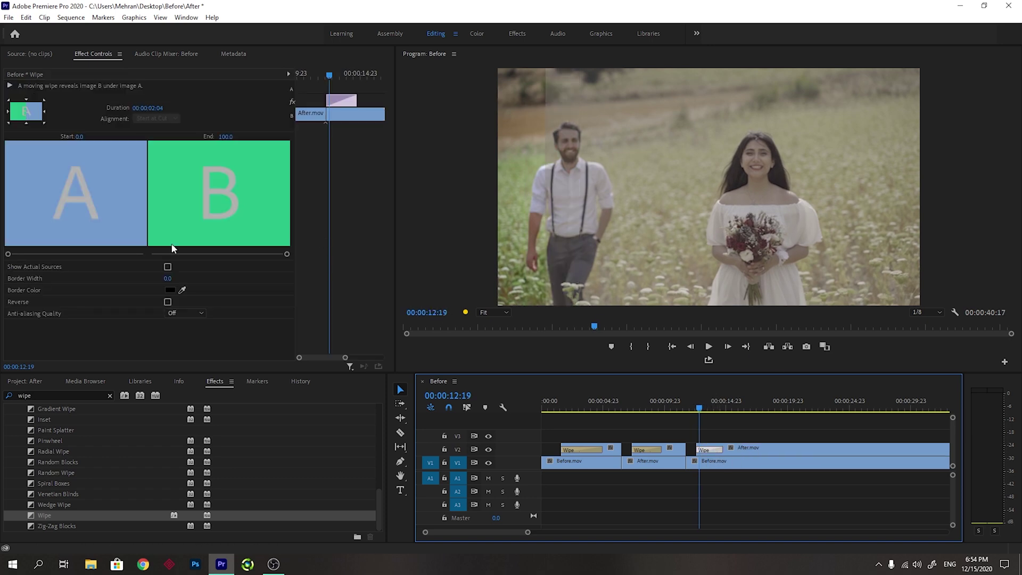
Step: Set the third Wipe to start top-right with a white border of width 5, then scrub through it
click(41, 99)
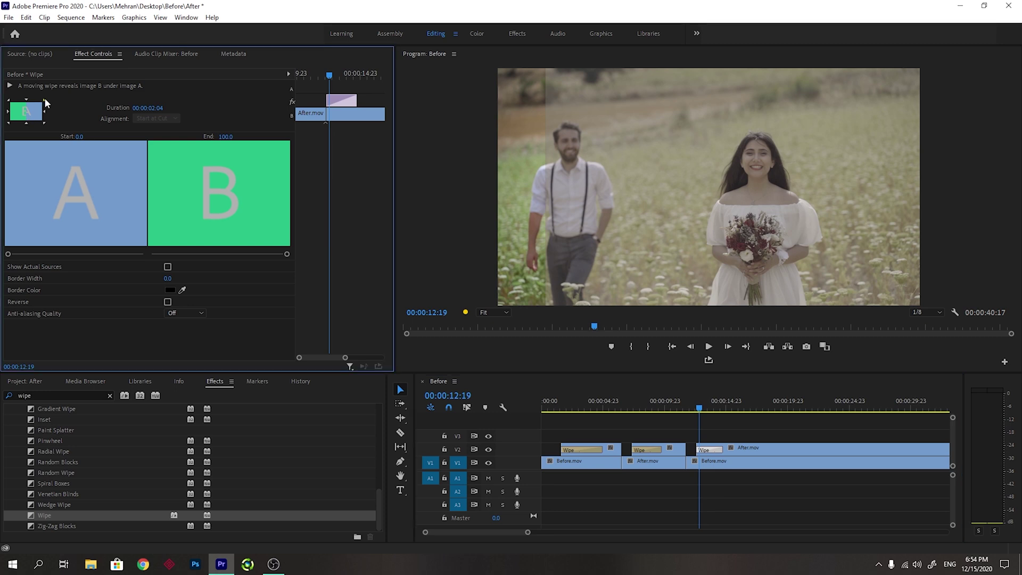
click(170, 291)
click(625, 233)
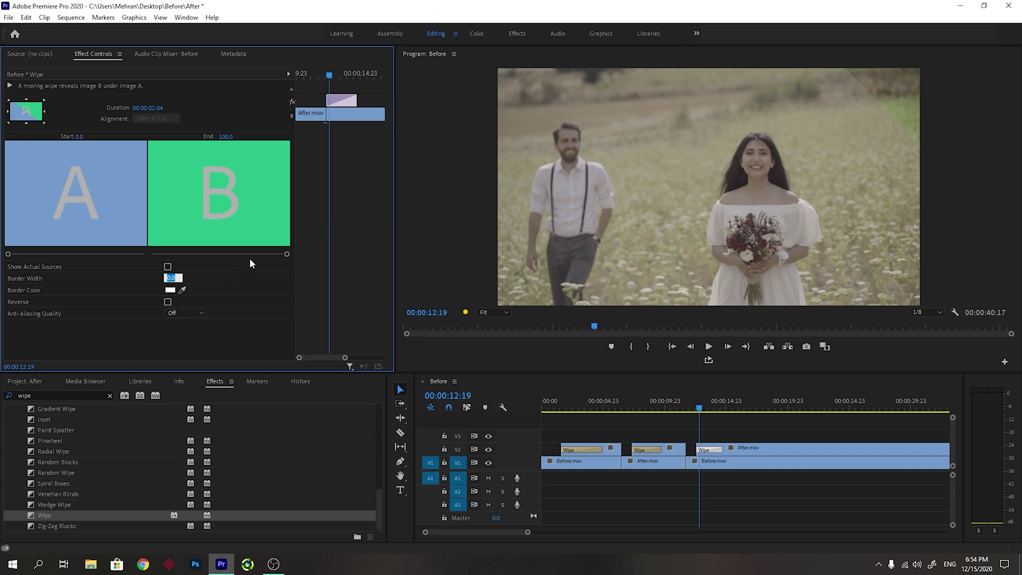
text(5)
key(Return)
drag(698, 409, 764, 409)
Step: Razor both tracks at 00:00:18:01, marquee-select and delete the pieces after it, and play from the start
key(c)
click(768, 464)
key(v)
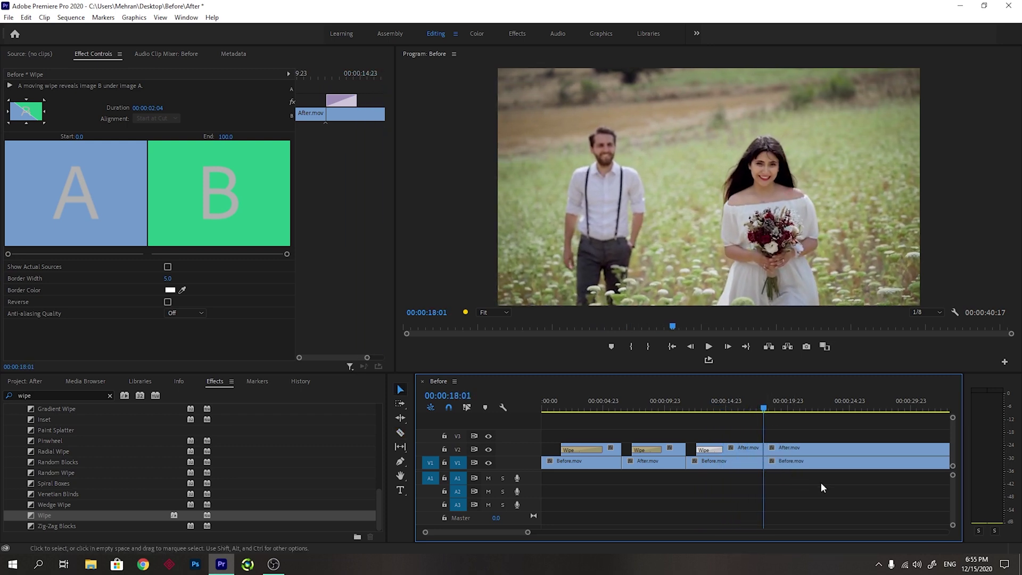
drag(821, 482, 765, 429)
key(Delete)
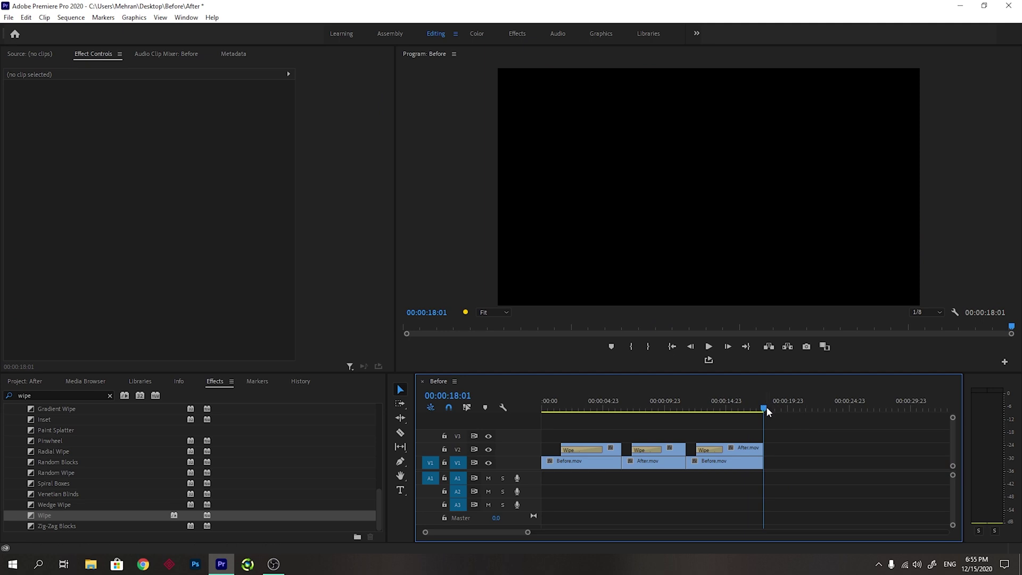
key(space)
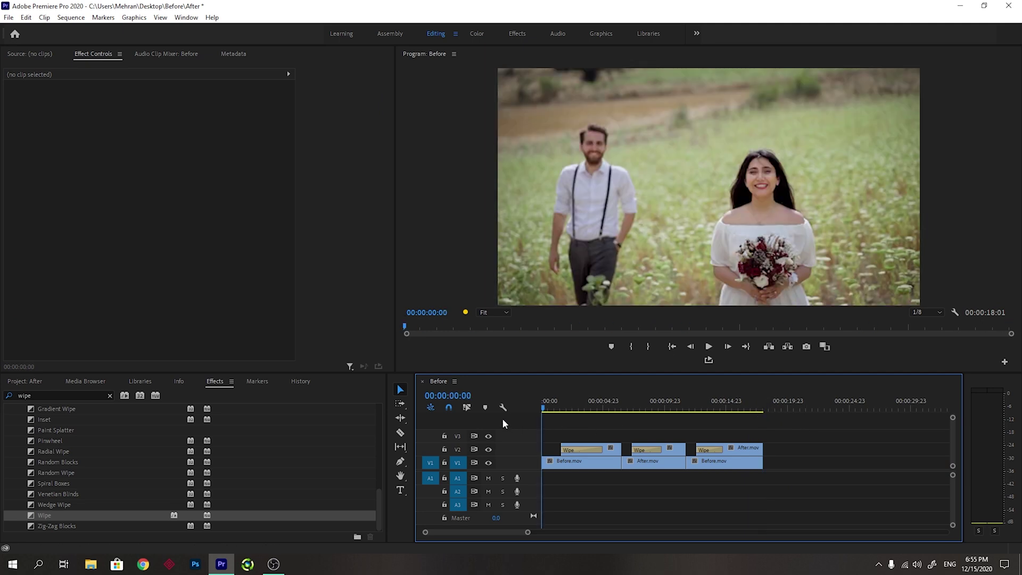